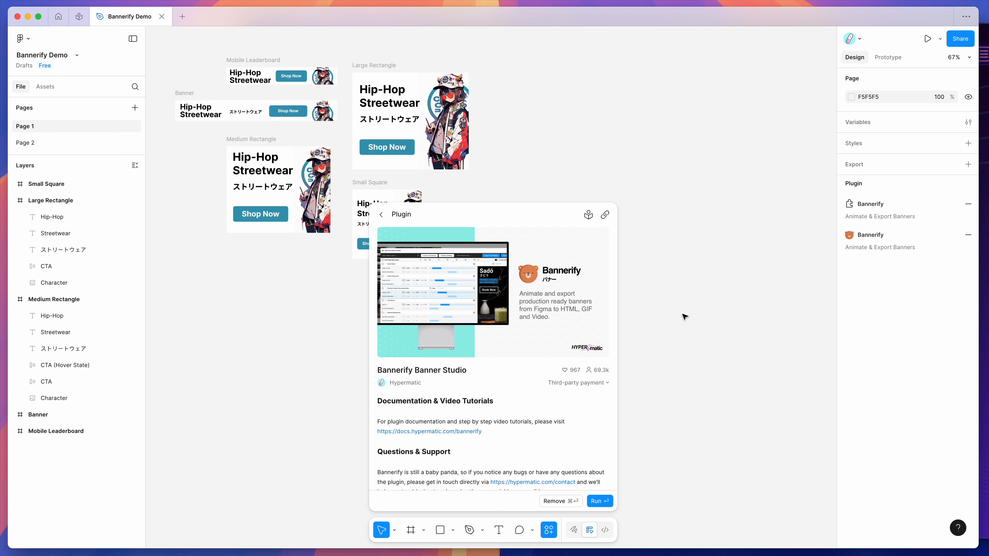
Run the Bannerify Banner Studio plugin from the saved plugins
{"action": "left_click", "coordinate": [679, 261]}
{"action": "right_click", "coordinate": [530, 156]}
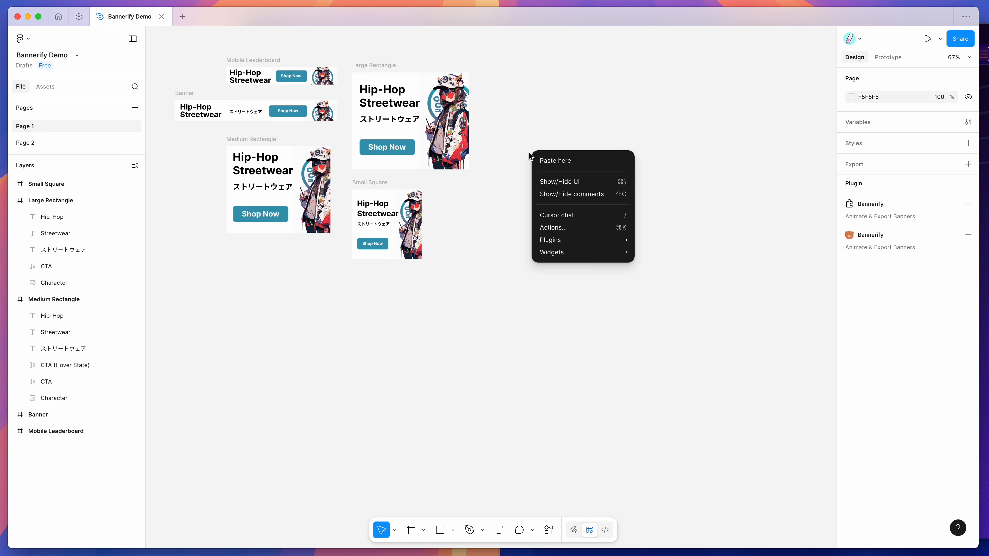
{"action": "mouse_move", "coordinate": [572, 244]}
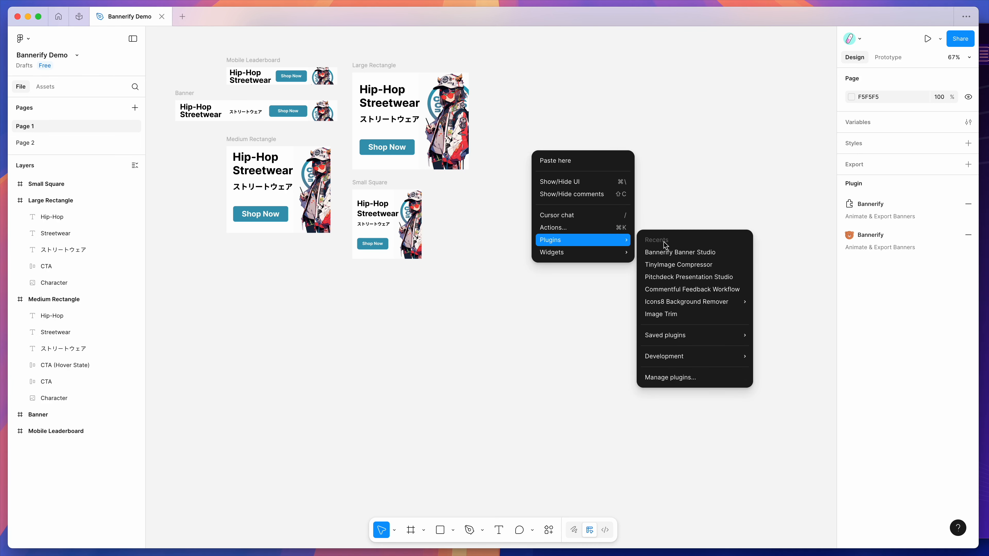
{"action": "mouse_move", "coordinate": [686, 337]}
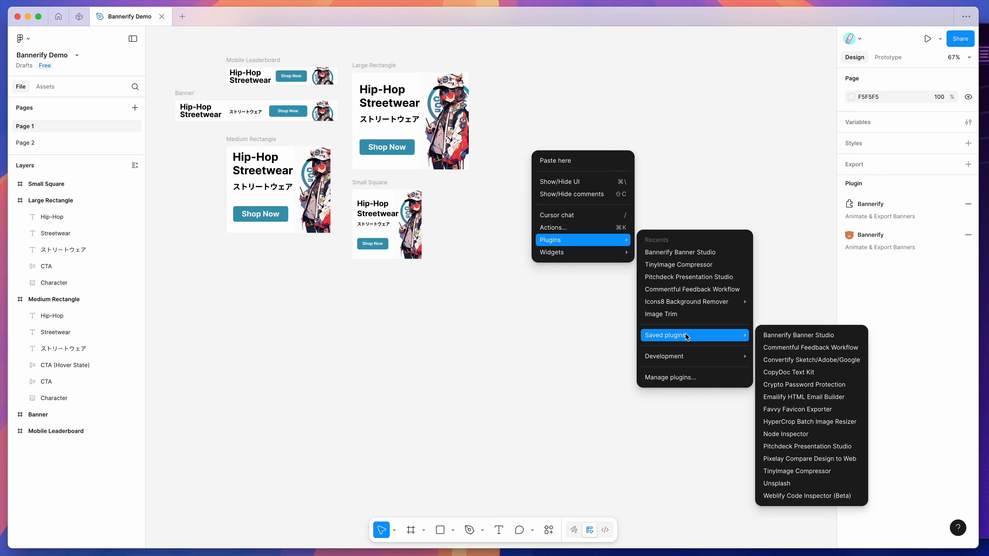
{"action": "left_click", "coordinate": [792, 335]}
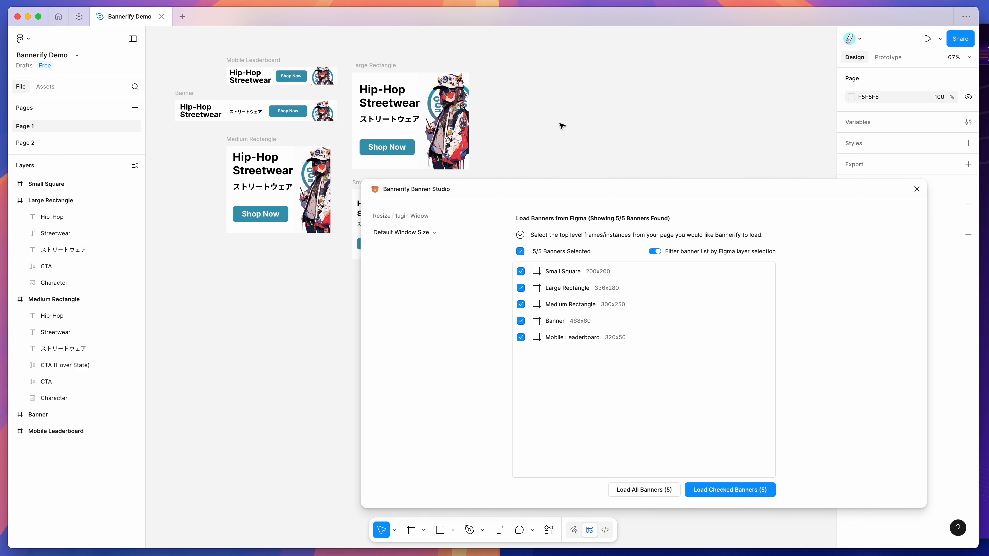
Select the Large Rectangle frame and the Small Square frame in turn to check how the plugin's banner list filters by selection
{"action": "scroll", "coordinate": [561, 125], "scroll_direction": "up", "scroll_amount": 5}
{"action": "left_click", "coordinate": [345, 69]}
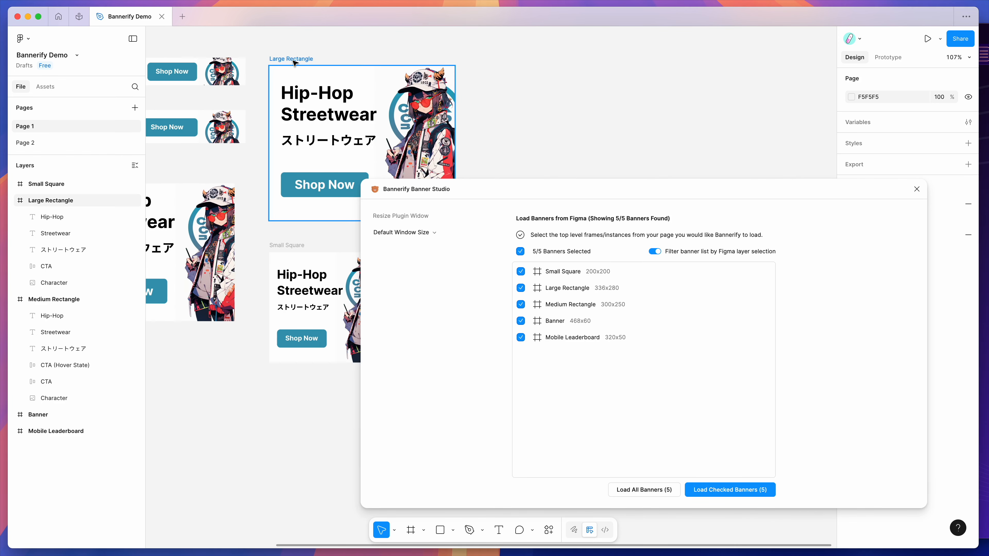
{"action": "left_click", "coordinate": [288, 246]}
{"action": "left_click", "coordinate": [13, 184]}
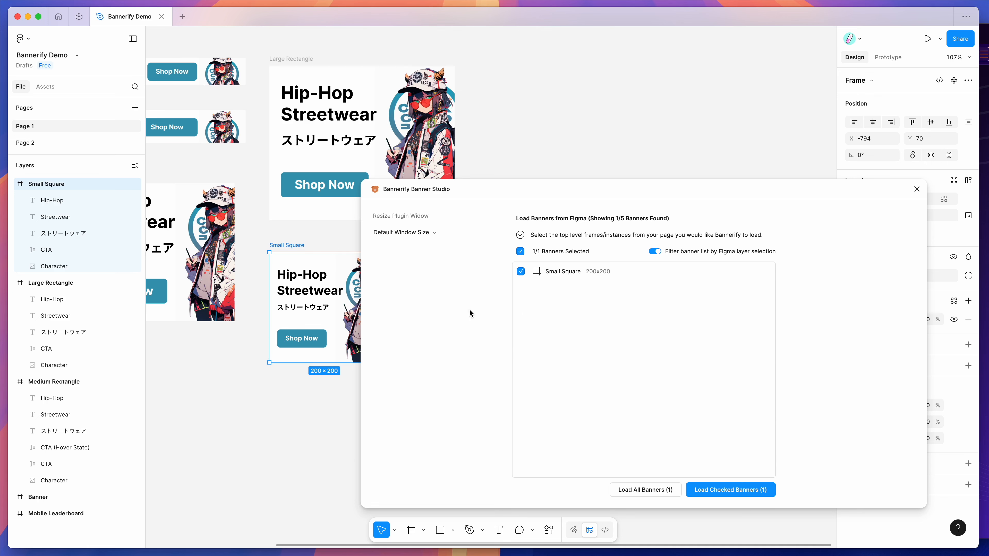
Clear the frame selection and load all five checked banners into Bannerify
{"action": "left_click", "coordinate": [534, 120]}
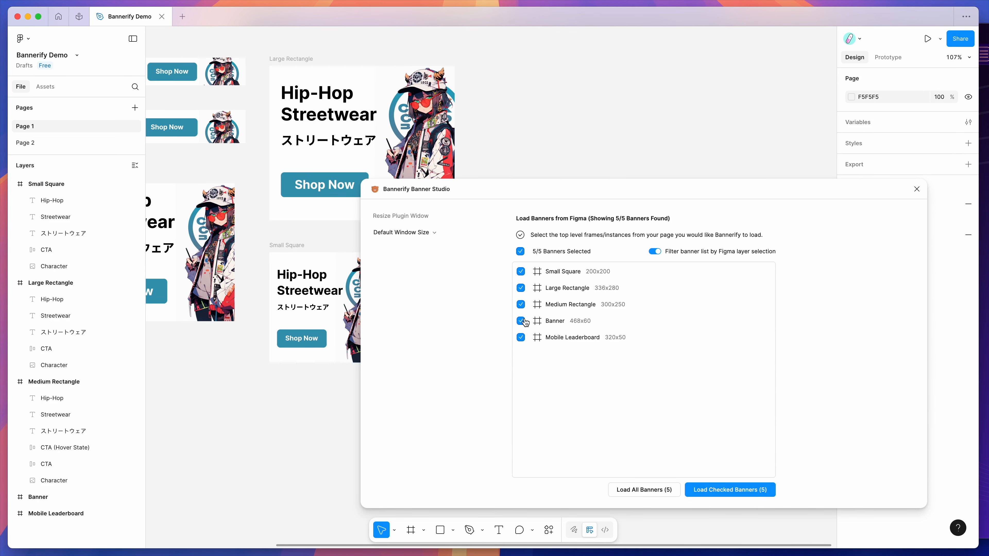
{"action": "left_click", "coordinate": [722, 491]}
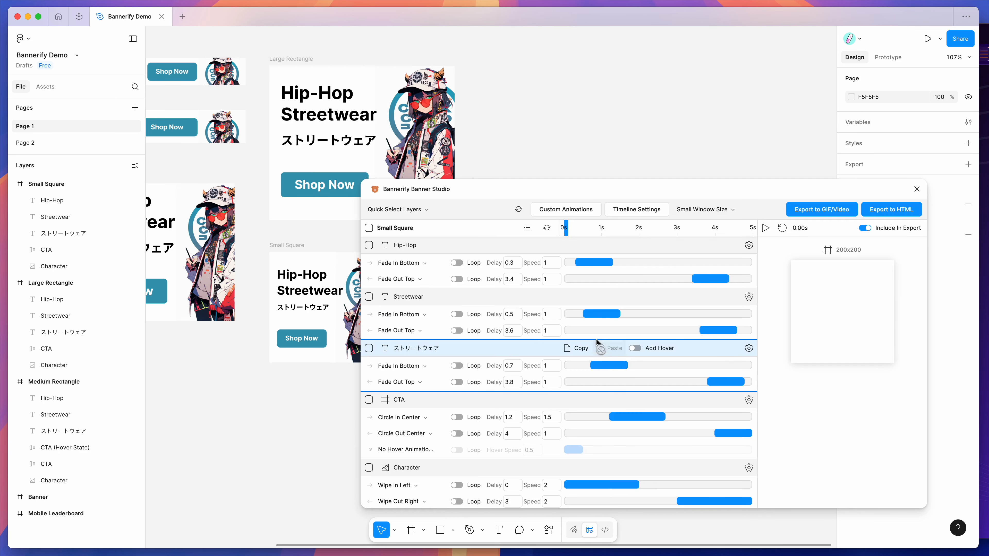
Scrub the Small Square timeline to 1.50 s and compare its text, CTA and Character layers in Figma with the plugin's animation rows
{"action": "left_click_drag", "start_coordinate": [566, 228], "coordinate": [622, 227]}
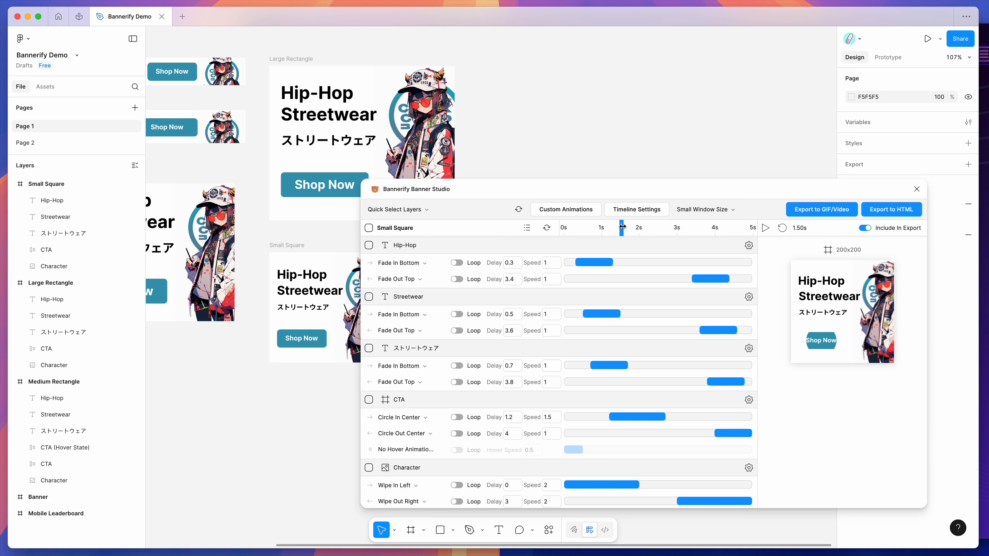
{"action": "left_click", "coordinate": [58, 200]}
{"action": "left_click", "coordinate": [62, 217]}
{"action": "left_click", "coordinate": [66, 233]}
{"action": "left_click", "coordinate": [45, 250]}
{"action": "left_click", "coordinate": [51, 200]}
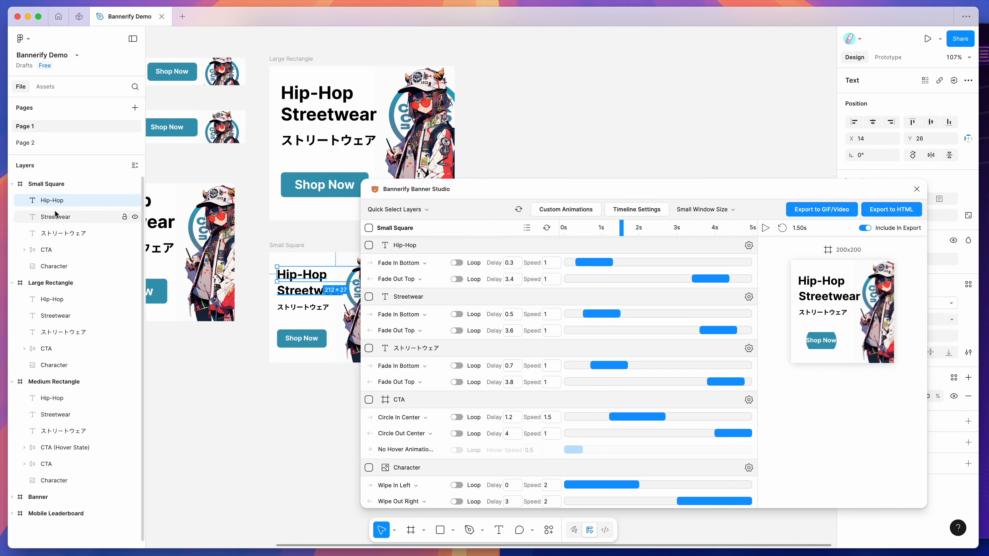
{"action": "left_click", "coordinate": [56, 217]}
{"action": "left_click", "coordinate": [45, 250]}
{"action": "left_click", "coordinate": [53, 265]}
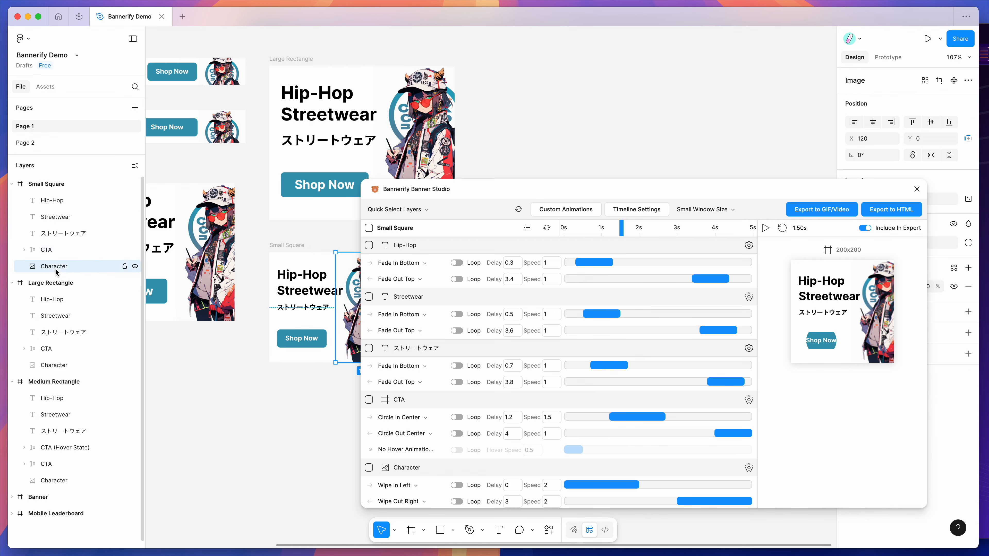
{"action": "scroll", "coordinate": [220, 273], "scroll_direction": "right", "scroll_amount": 2}
{"action": "scroll", "coordinate": [220, 274], "scroll_direction": "up", "scroll_amount": 3}
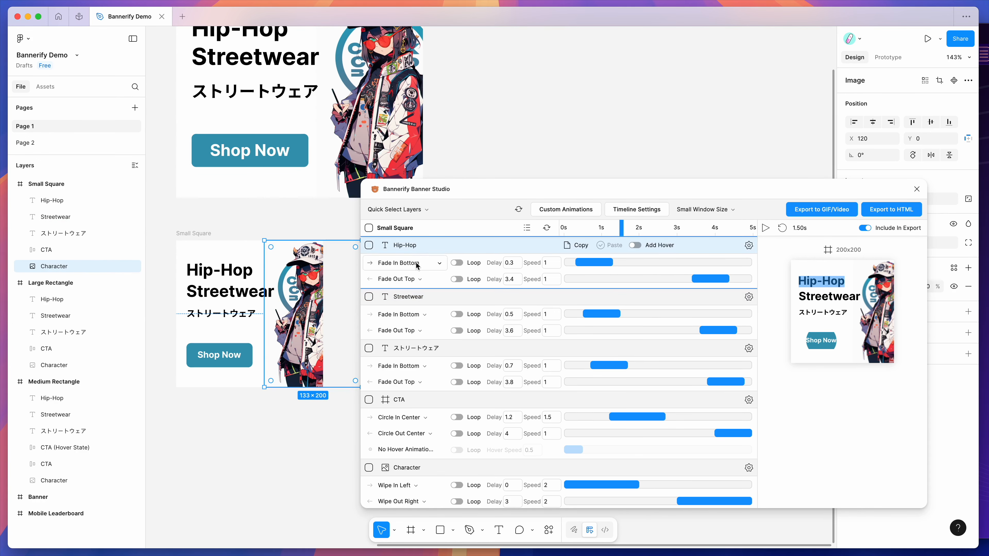
{"action": "scroll", "coordinate": [432, 484], "scroll_direction": "down", "scroll_amount": 2}
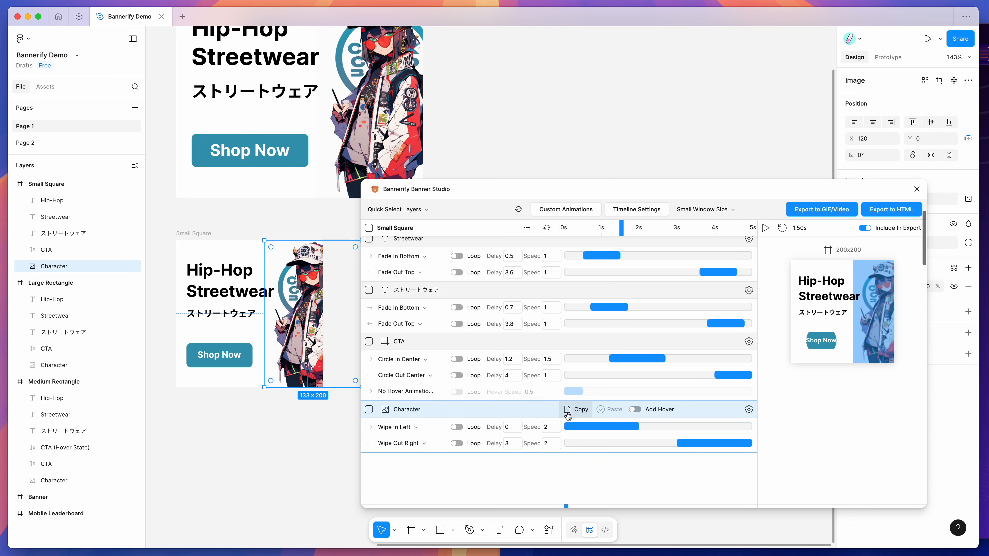
{"action": "scroll", "coordinate": [567, 415], "scroll_direction": "up", "scroll_amount": 2}
Scrub the Small Square timeline to 2.20 s and browse the entrance animations offered for its Hip-Hop text layer
{"action": "left_click_drag", "start_coordinate": [621, 228], "coordinate": [648, 229]}
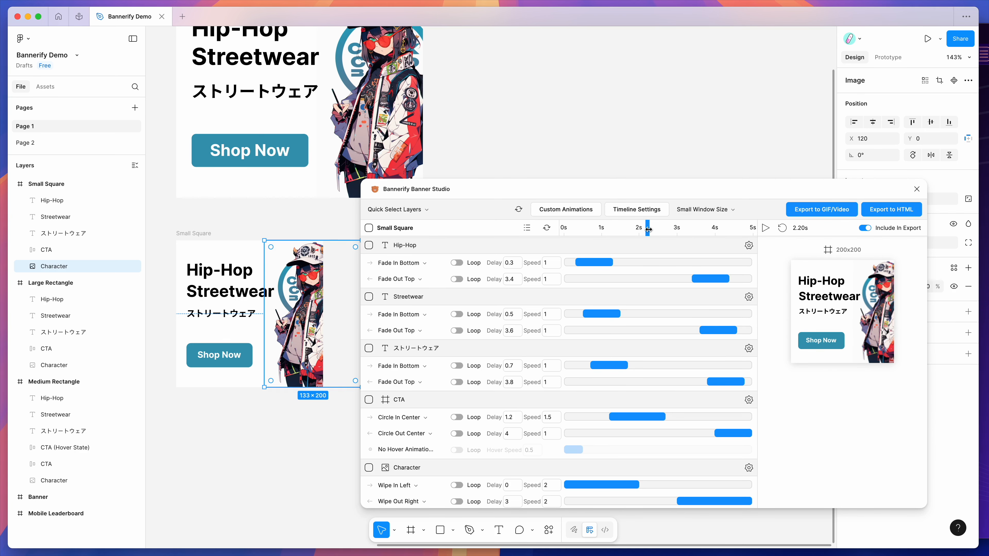
{"action": "left_click", "coordinate": [407, 266]}
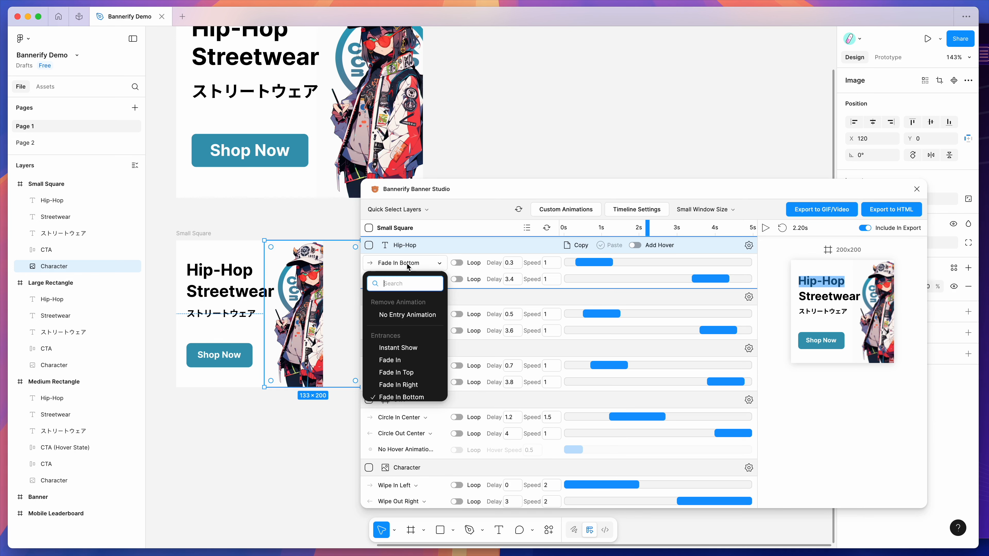
{"action": "scroll", "coordinate": [405, 335], "scroll_direction": "down", "scroll_amount": 3}
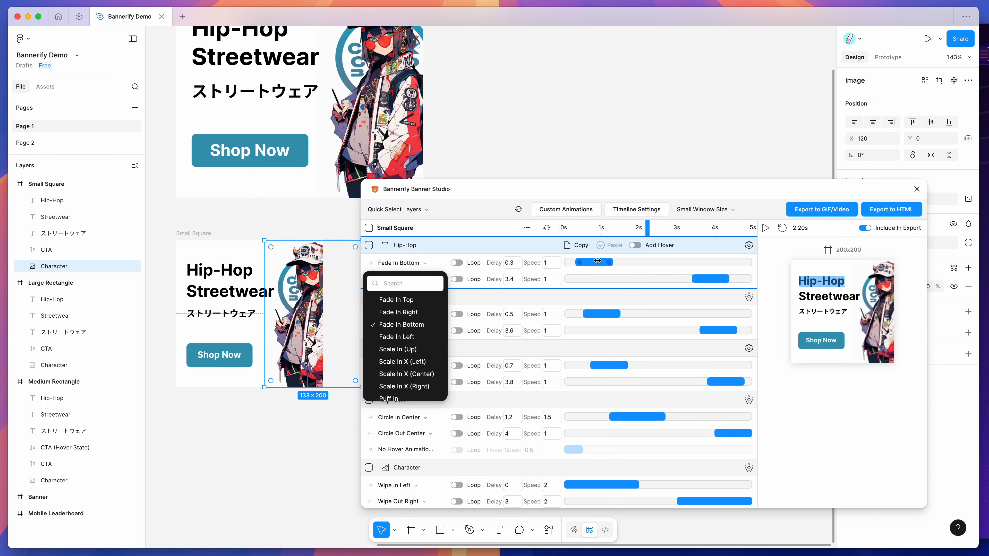
{"action": "mouse_move", "coordinate": [595, 262]}
{"action": "left_mouse_down"}
{"action": "mouse_move", "coordinate": [645, 262]}
{"action": "mouse_move", "coordinate": [595, 263]}
{"action": "left_mouse_up"}
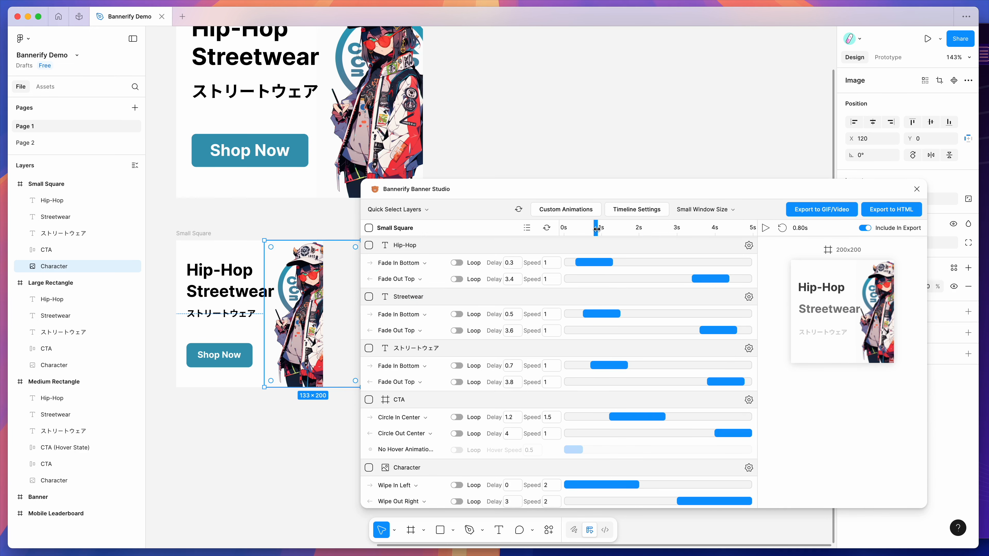
Play the Large Rectangle banner's animation and scrub its timeline to 1.90 s
{"action": "scroll", "coordinate": [640, 309], "scroll_direction": "down", "scroll_amount": 5}
{"action": "left_click", "coordinate": [621, 240]}
{"action": "left_click", "coordinate": [765, 239]}
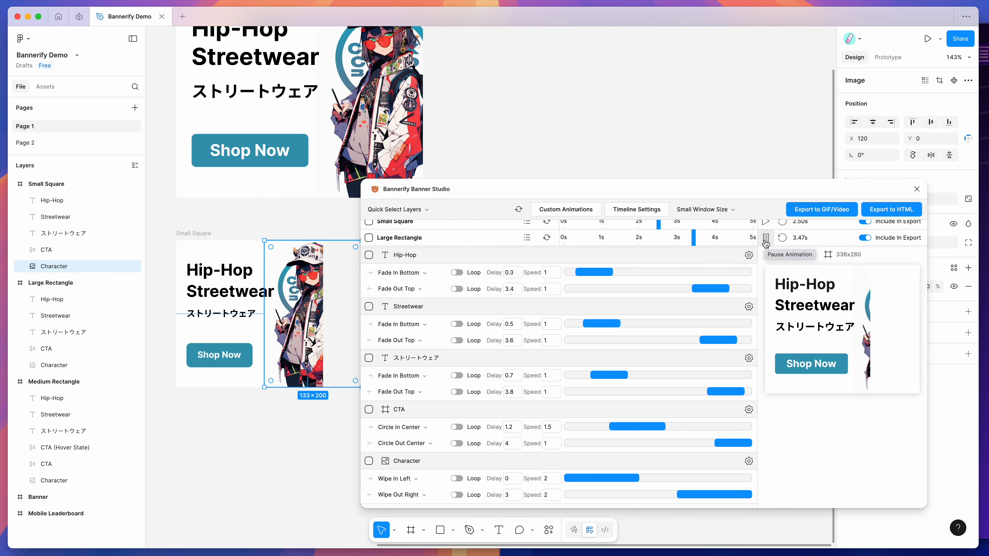
{"action": "scroll", "coordinate": [584, 273], "scroll_direction": "up", "scroll_amount": 1}
{"action": "left_click", "coordinate": [630, 241]}
{"action": "left_click_drag", "start_coordinate": [631, 244], "coordinate": [637, 244]}
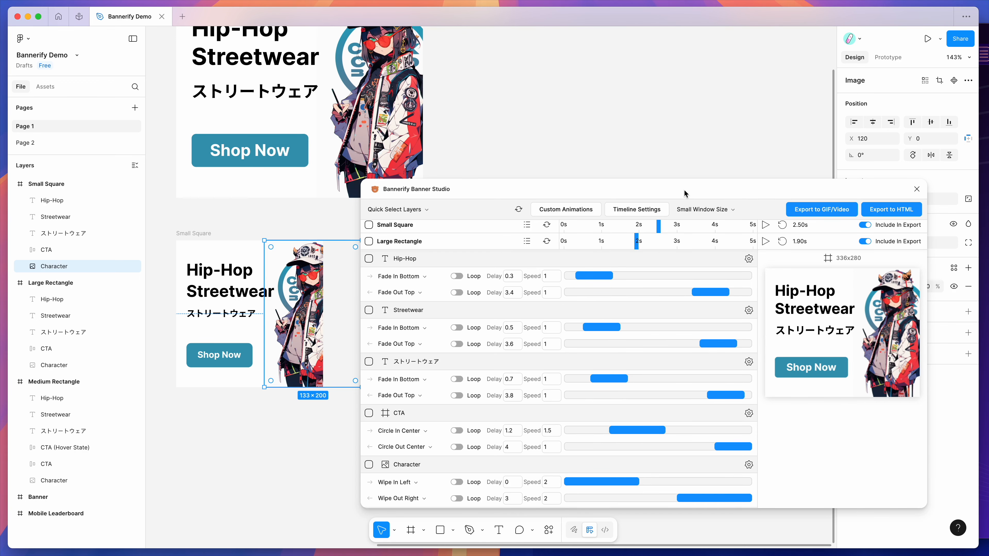
{"action": "scroll", "coordinate": [669, 288], "scroll_direction": "down", "scroll_amount": 1}
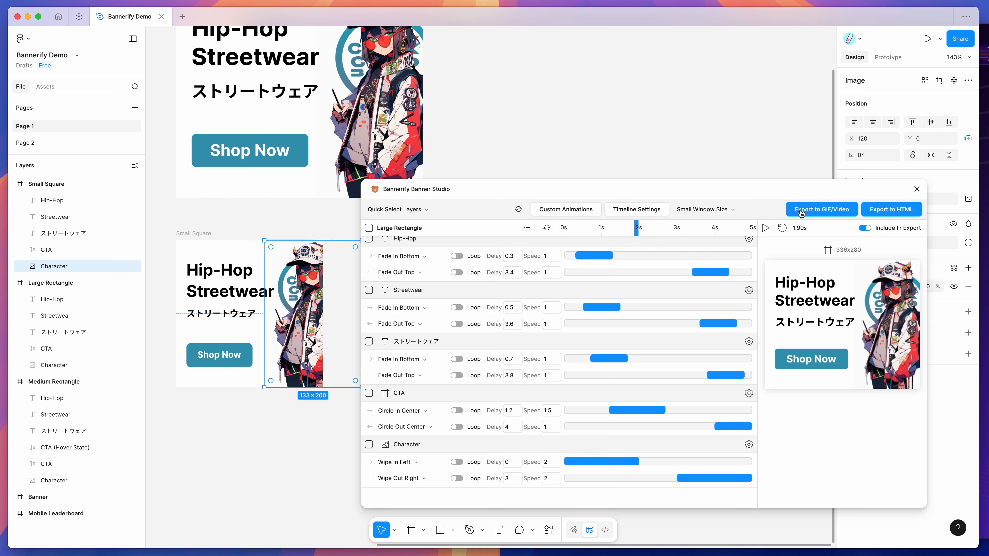
Export the banners as APNG at 24 FPS and save the .zip file to the Desktop
{"action": "left_click", "coordinate": [809, 214]}
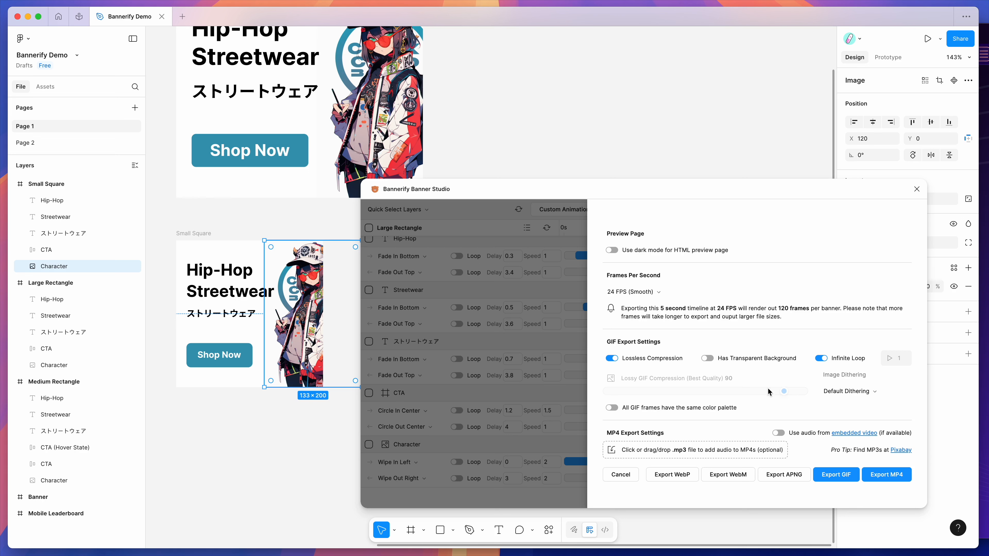
{"action": "left_click", "coordinate": [782, 478]}
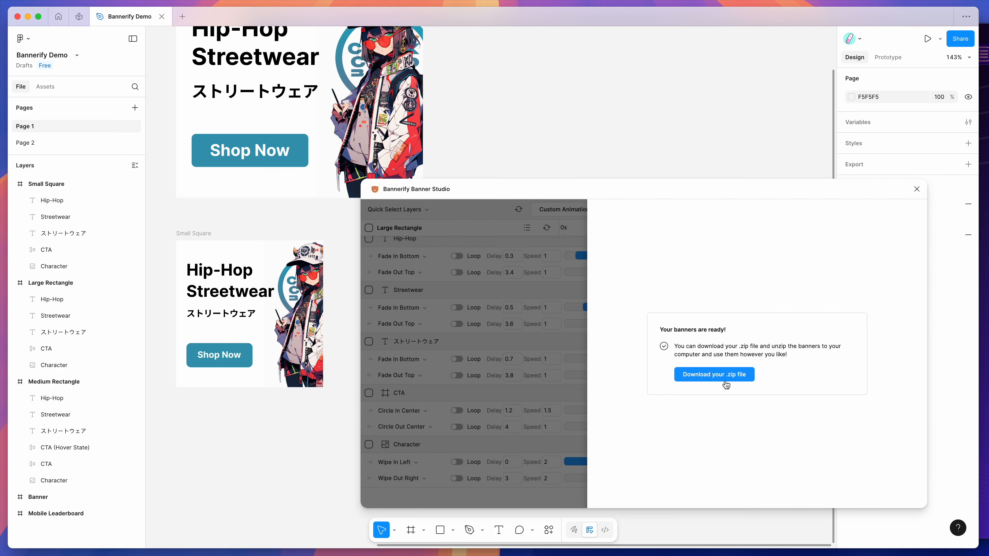
{"action": "left_click", "coordinate": [697, 376]}
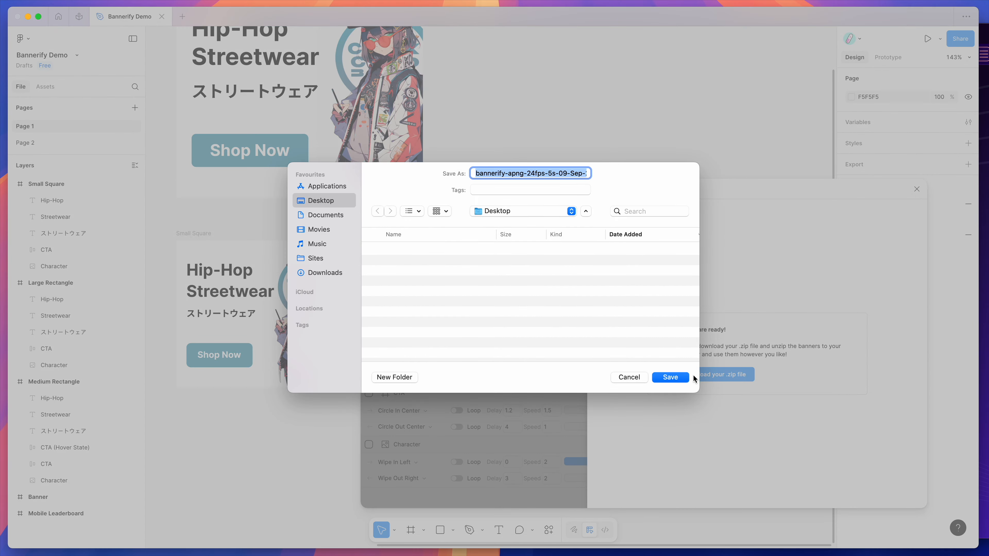
{"action": "left_click", "coordinate": [670, 377]}
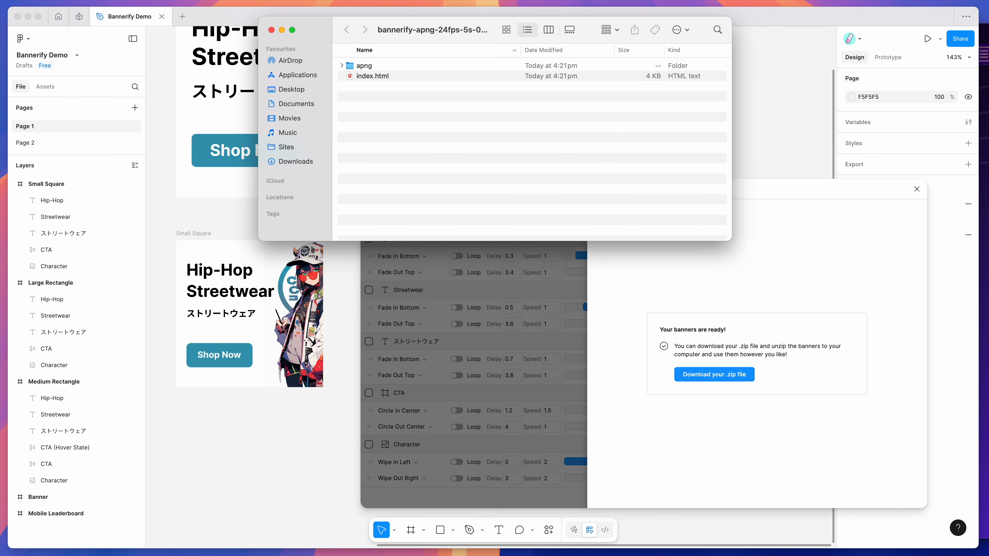
In Finder, reposition the exported folder's window, enlarge its list icons and expand the apng folder
{"action": "left_click_drag", "start_coordinate": [487, 50], "coordinate": [525, 82]}
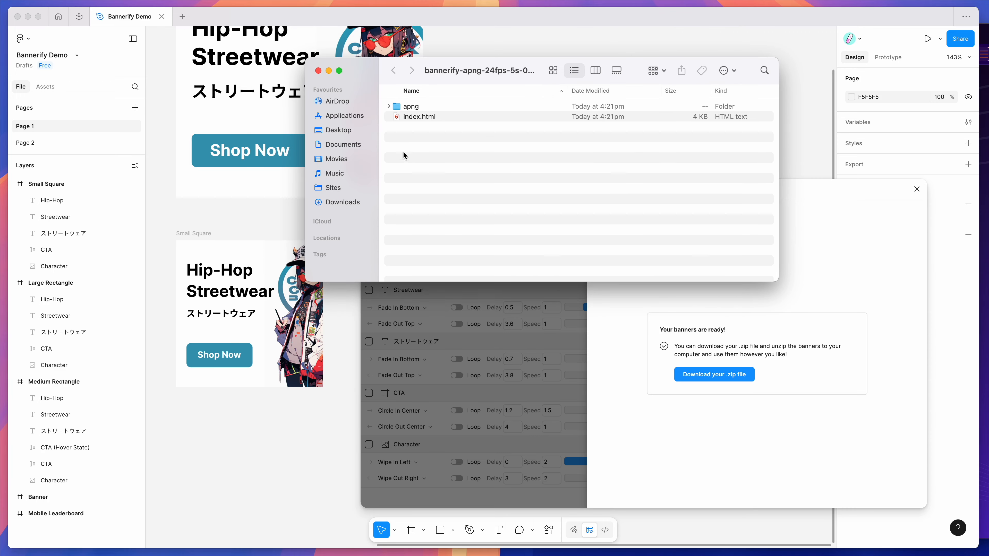
{"action": "key", "text": "super+plus"}
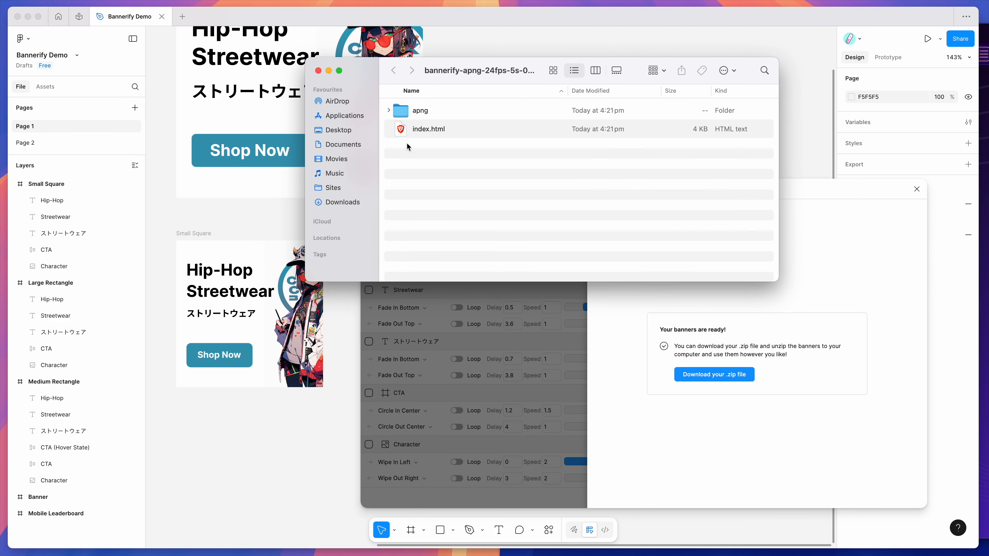
{"action": "left_click", "coordinate": [419, 115]}
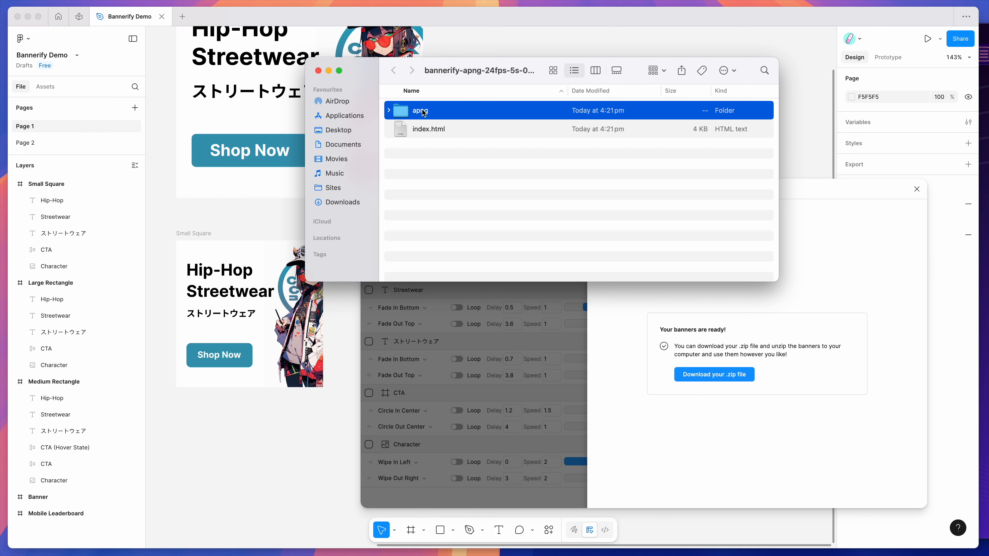
{"action": "left_click", "coordinate": [388, 111]}
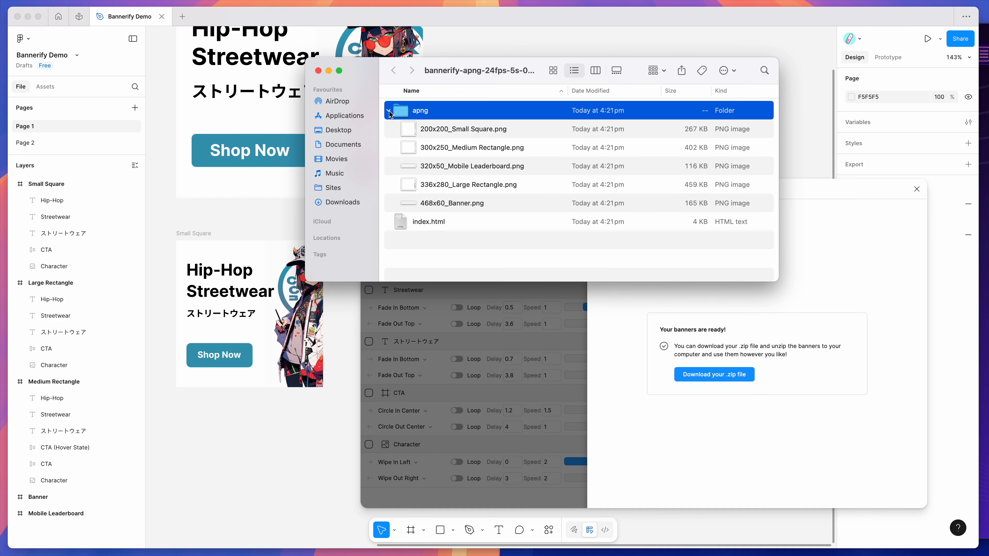
Go through the exported PNG files in the apng folder, from 200x200_Small Square.png to 468x60_Banner.png
{"action": "left_click", "coordinate": [475, 131]}
{"action": "left_click", "coordinate": [463, 154]}
{"action": "left_click", "coordinate": [462, 167]}
{"action": "left_click", "coordinate": [462, 180]}
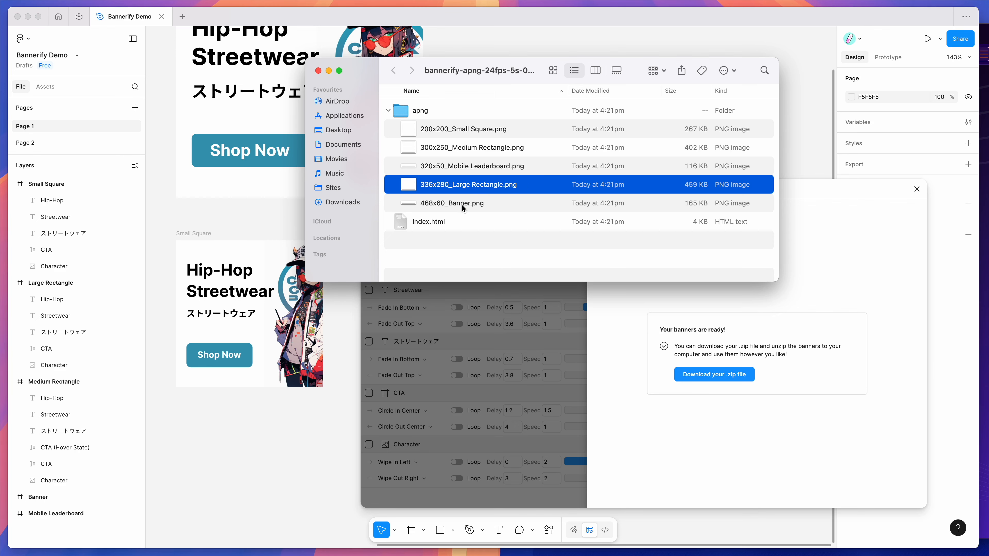
{"action": "left_click", "coordinate": [463, 206]}
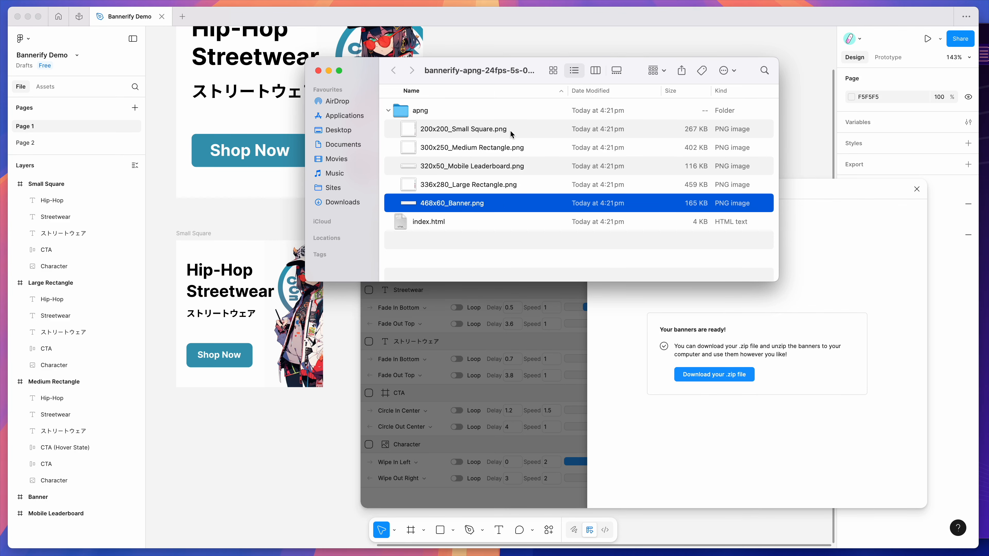
Preview the animated files 200x200_Small Square.png and 300x250_Medium Rectangle.png, closing each preview after viewing
{"action": "left_click", "coordinate": [497, 132]}
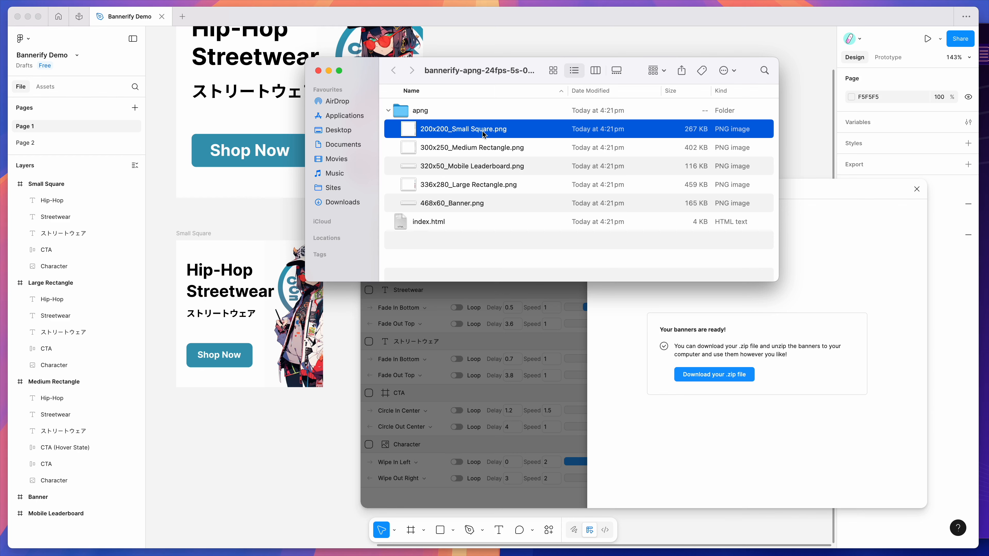
{"action": "key", "text": "space"}
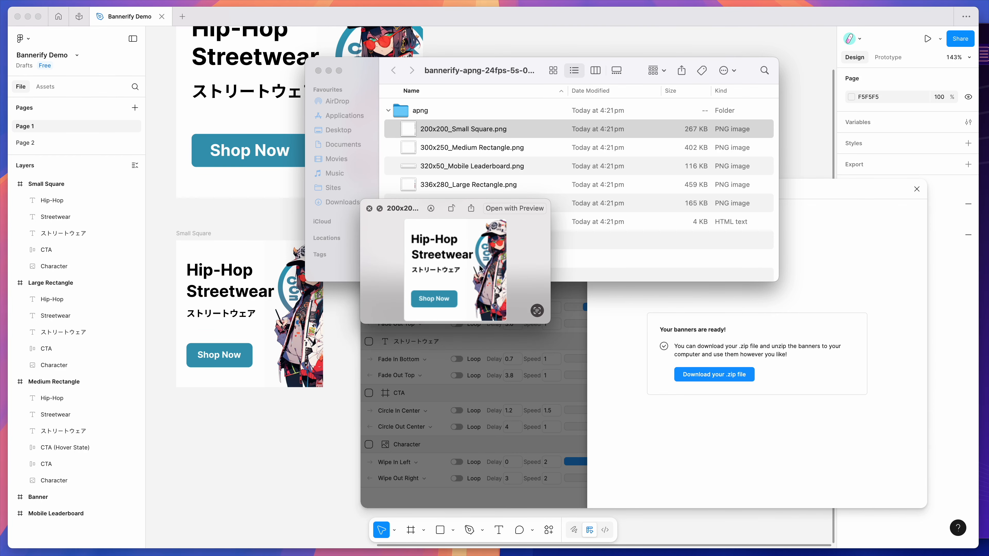
{"action": "key", "text": "space"}
{"action": "left_click", "coordinate": [467, 153]}
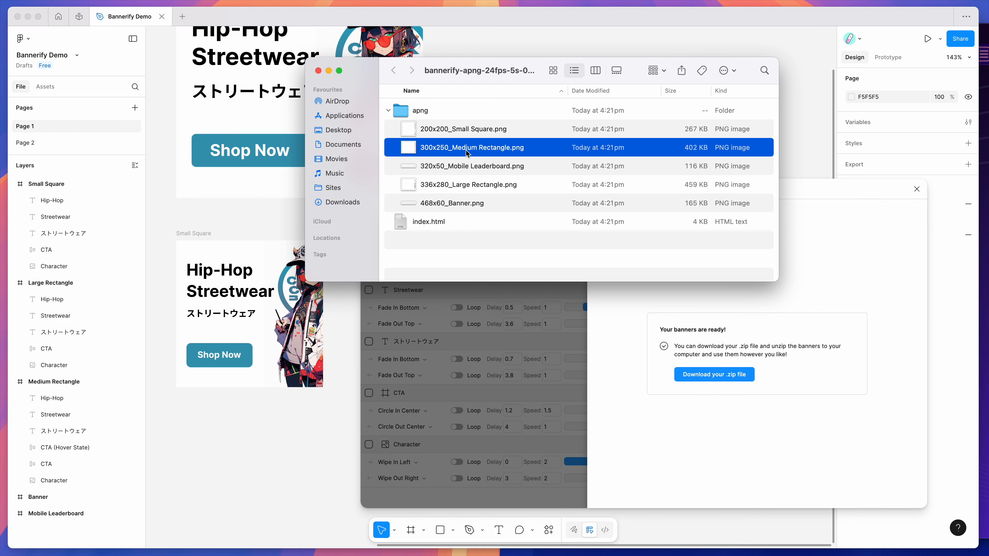
{"action": "key", "text": "space"}
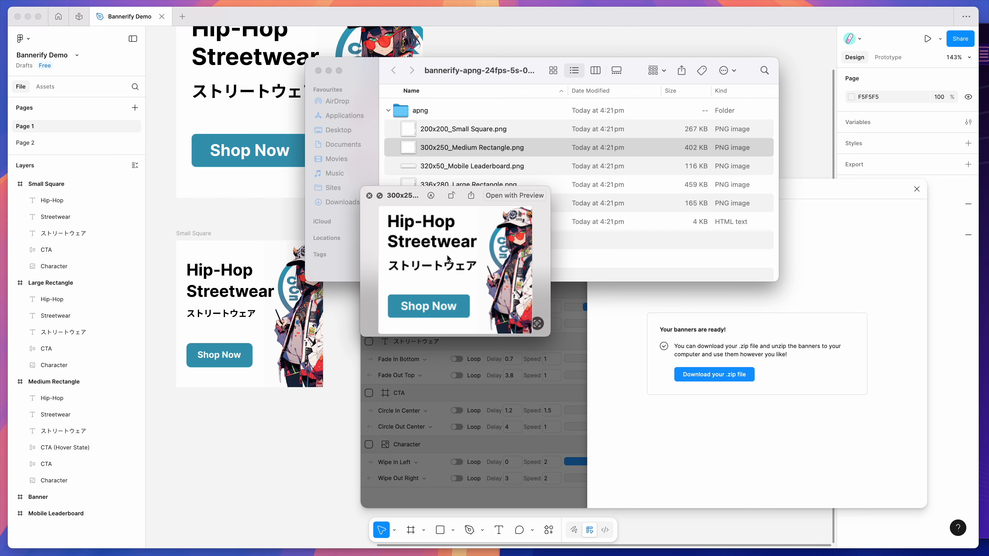
{"action": "key", "text": "space"}
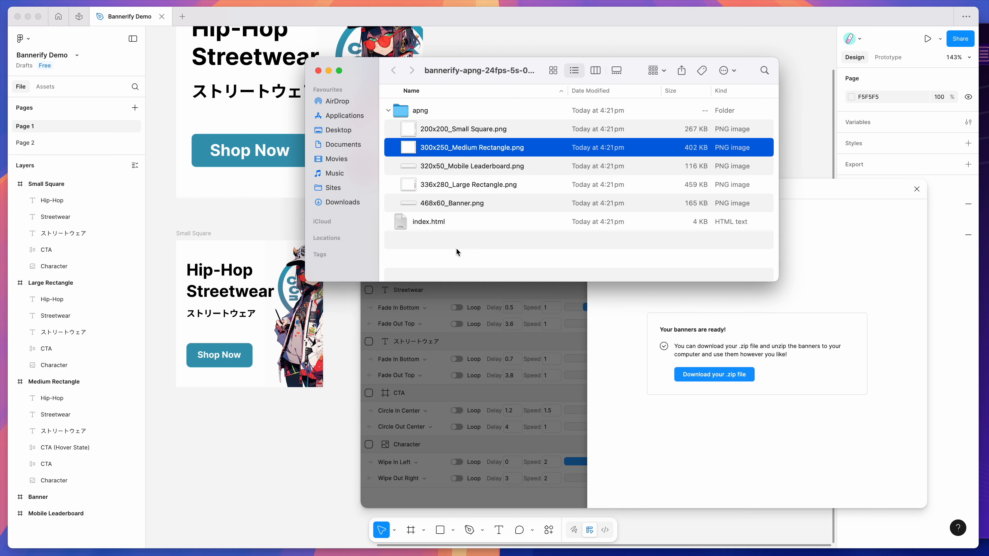
Open the exported index.html from Finder in a private Brave window and reposition the window to show all the banners
{"action": "left_click", "coordinate": [450, 248]}
{"action": "left_click", "coordinate": [436, 223]}
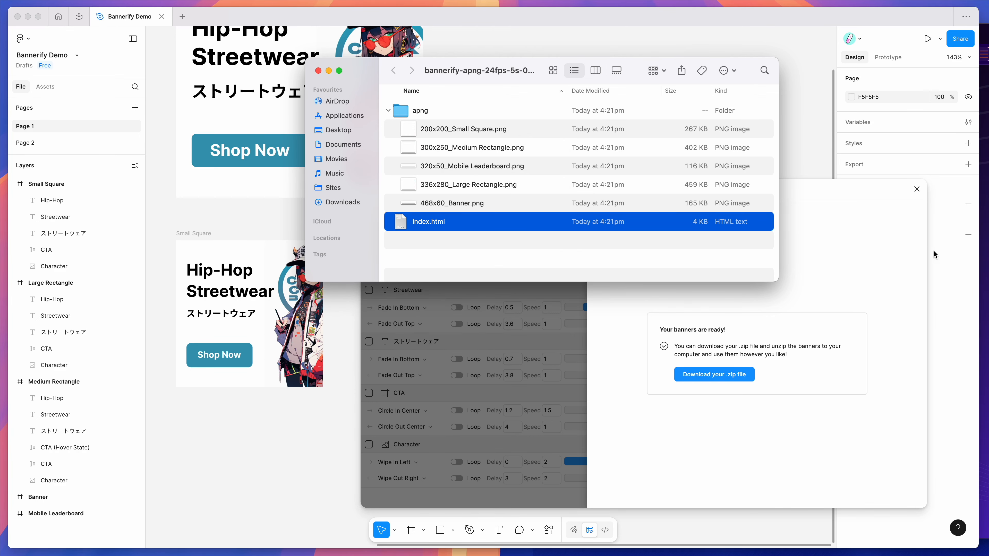
{"action": "left_click", "coordinate": [985, 256]}
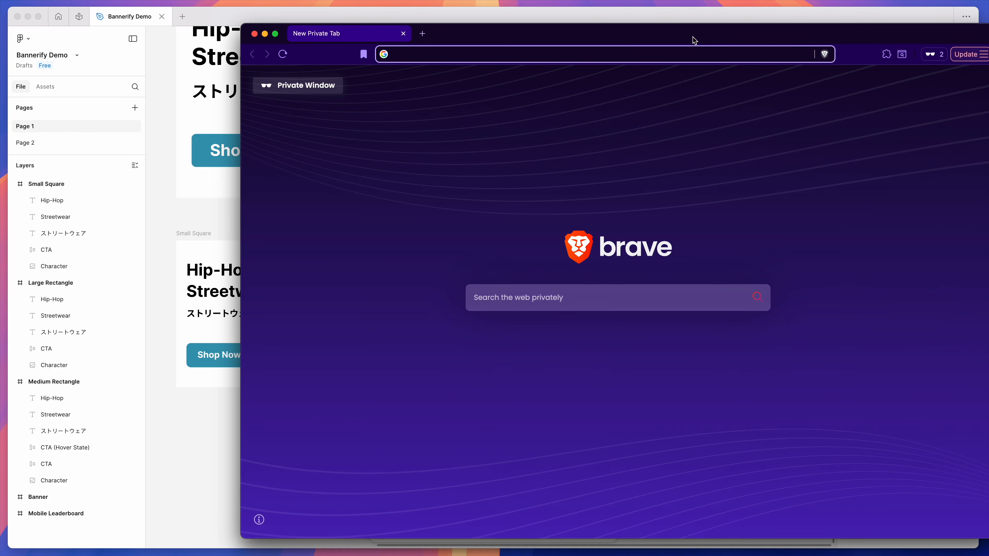
{"action": "left_click_drag", "start_coordinate": [694, 40], "coordinate": [828, 90]}
{"action": "left_click", "coordinate": [559, 60]}
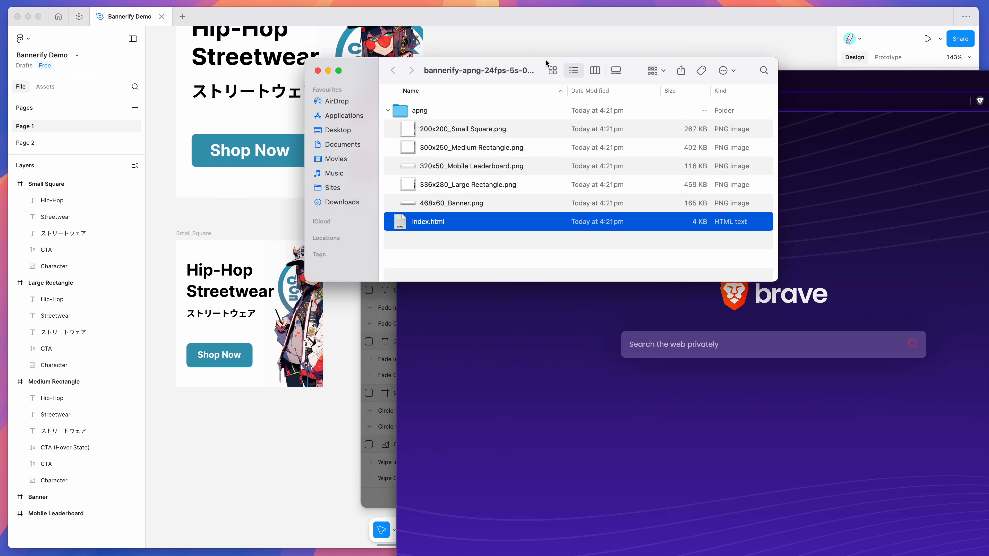
{"action": "left_click_drag", "start_coordinate": [546, 58], "coordinate": [473, 51]}
{"action": "left_click_drag", "start_coordinate": [364, 225], "coordinate": [541, 327]}
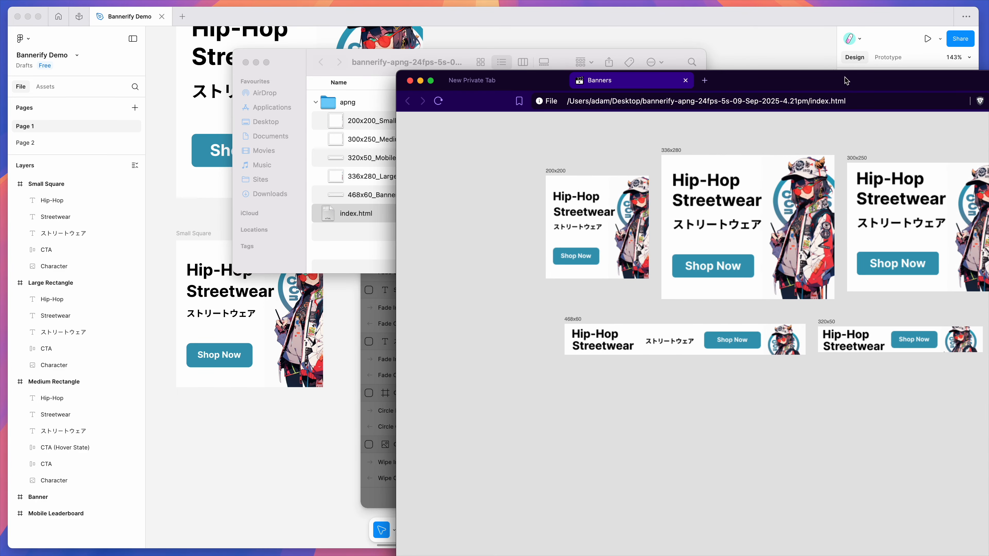
{"action": "left_click_drag", "start_coordinate": [846, 80], "coordinate": [740, 58]}
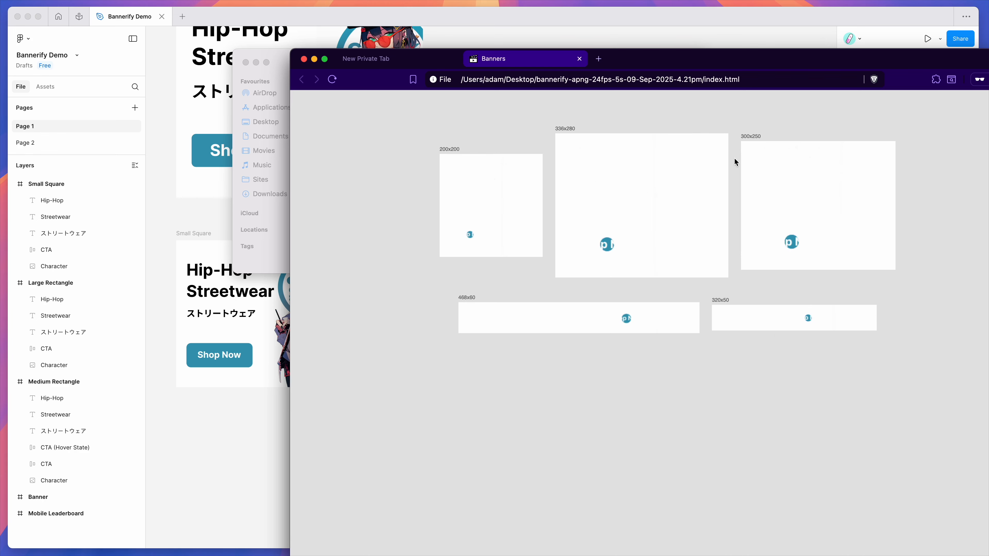
Move the Finder window beside the browser, locate index.html in it and return to the Banners page to watch the animations
{"action": "left_click_drag", "start_coordinate": [287, 61], "coordinate": [190, 90]}
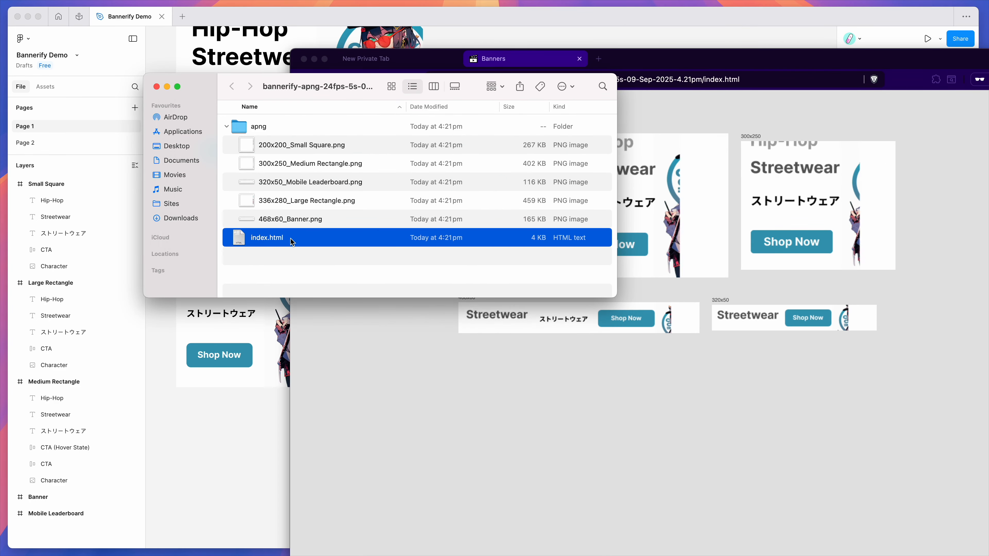
{"action": "left_click", "coordinate": [478, 370]}
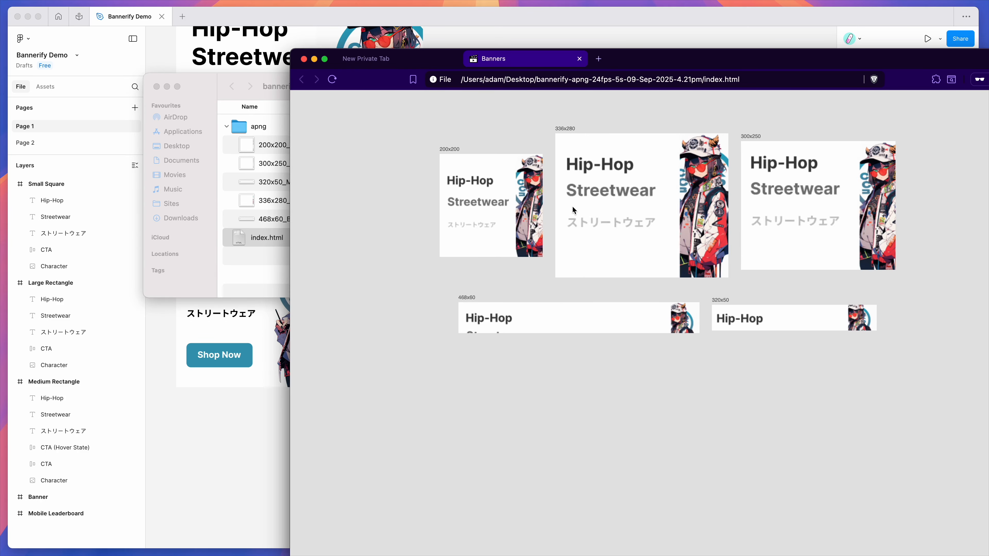
{"action": "left_click_drag", "start_coordinate": [406, 133], "coordinate": [879, 316]}
{"action": "left_click", "coordinate": [350, 295]}
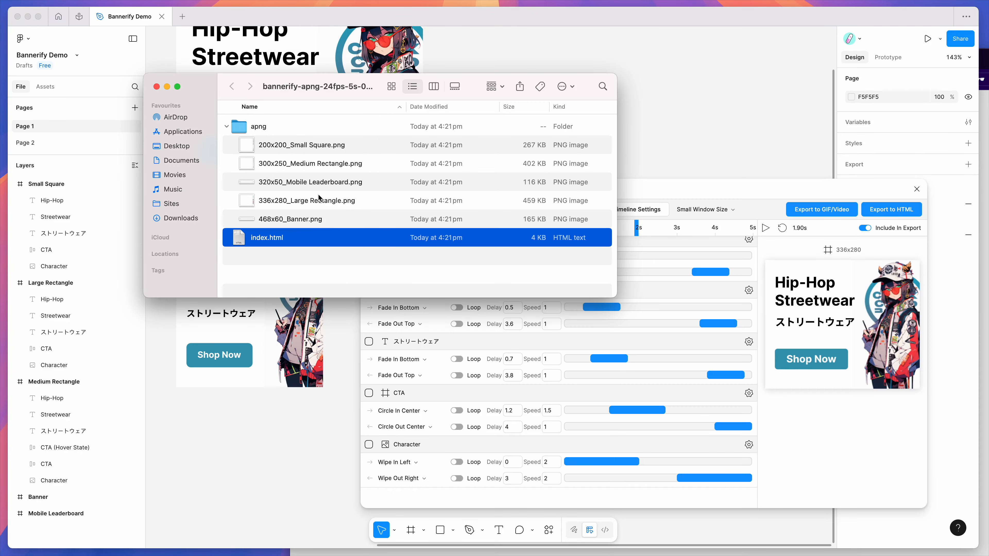
Open 336x280_Large Rectangle.png from Finder in its own Brave tab and return to the Banners page
{"action": "left_click", "coordinate": [318, 202]}
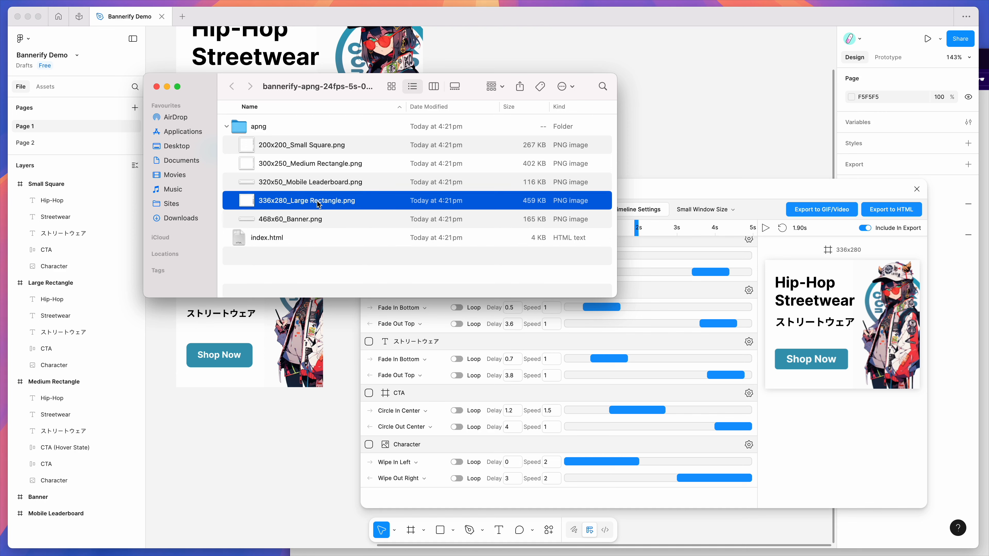
{"action": "double_click", "coordinate": [343, 201]}
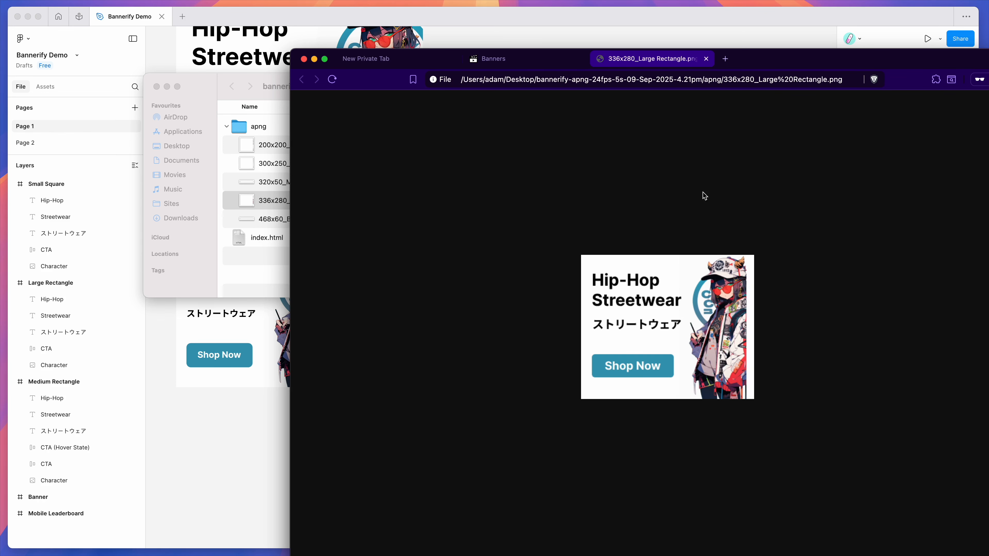
{"action": "left_click", "coordinate": [531, 60]}
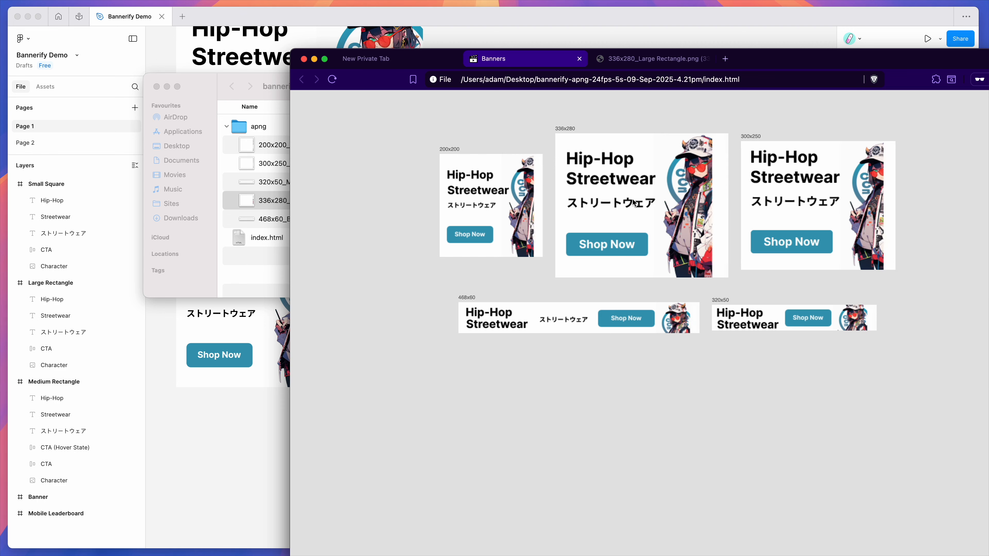
Open the 336x280 banner image from the Banners page in a new tab, view it and return to the Banners page
{"action": "right_click", "coordinate": [620, 200]}
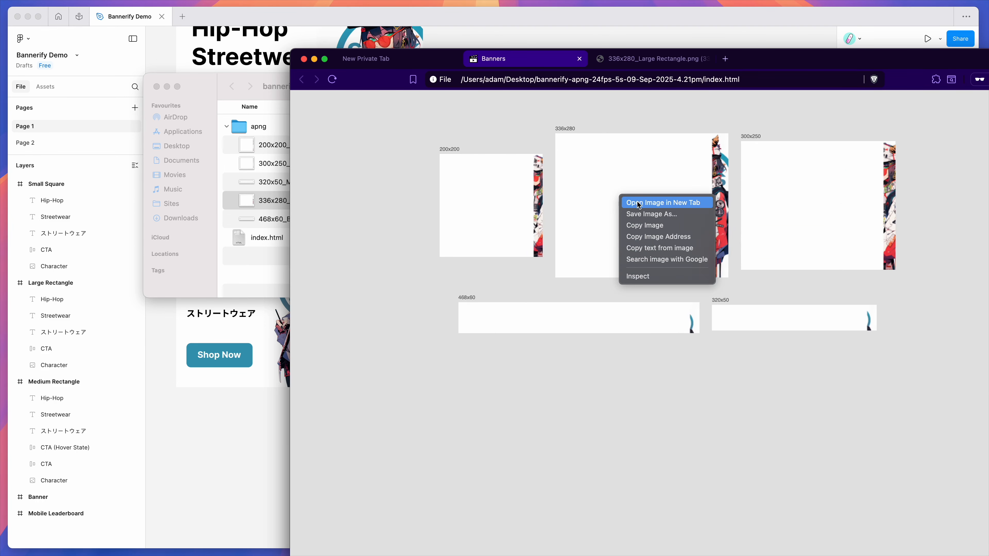
{"action": "left_click", "coordinate": [602, 150]}
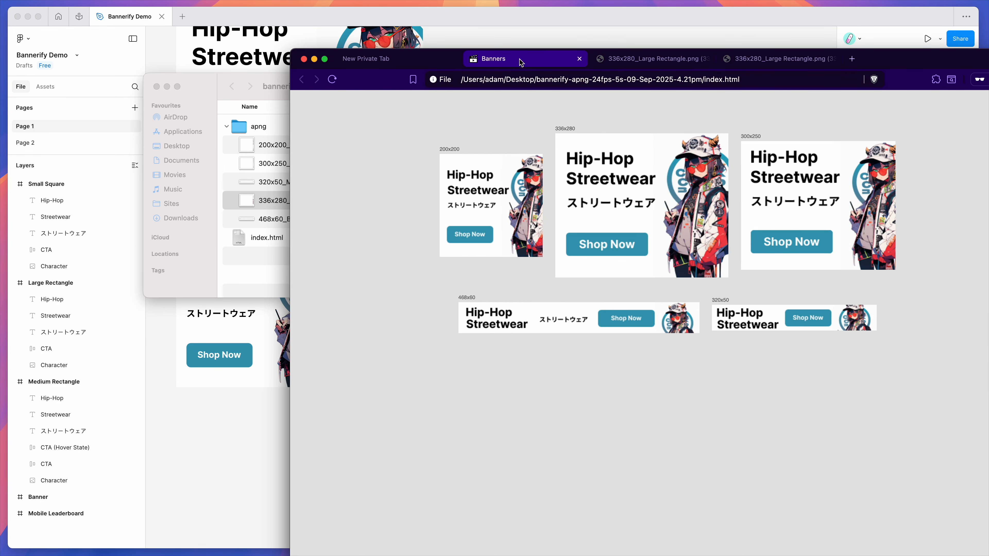
{"action": "left_click", "coordinate": [766, 62]}
{"action": "left_click", "coordinate": [506, 59]}
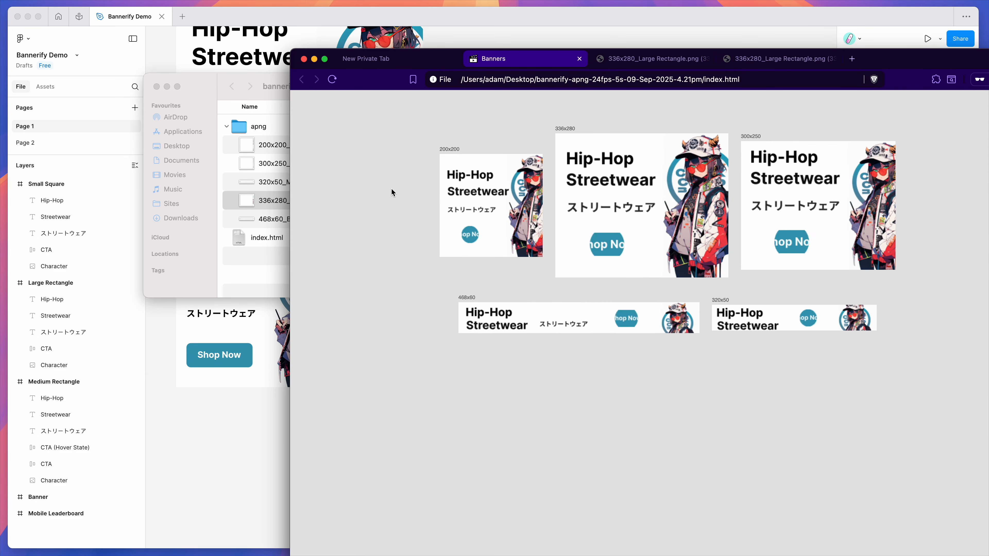
Switch back to Figma and review Bannerify's GIF/video export settings, closing and reopening them once
{"action": "left_click", "coordinate": [263, 263]}
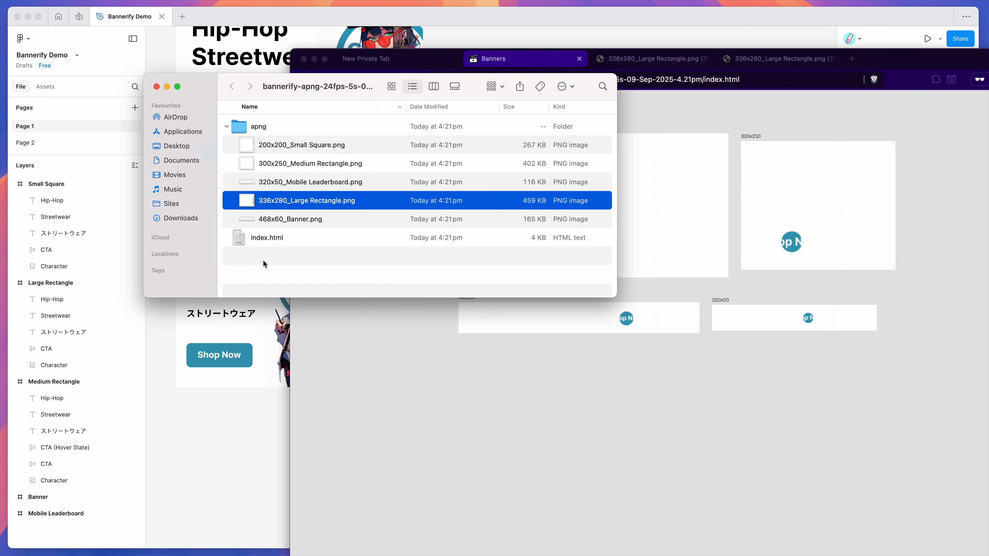
{"action": "left_click", "coordinate": [261, 467]}
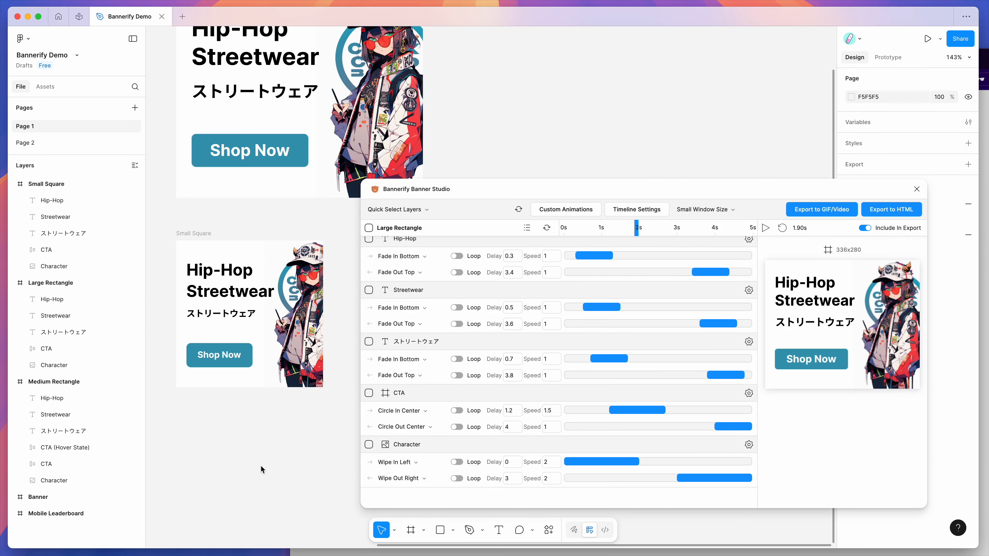
{"action": "left_click", "coordinate": [807, 209]}
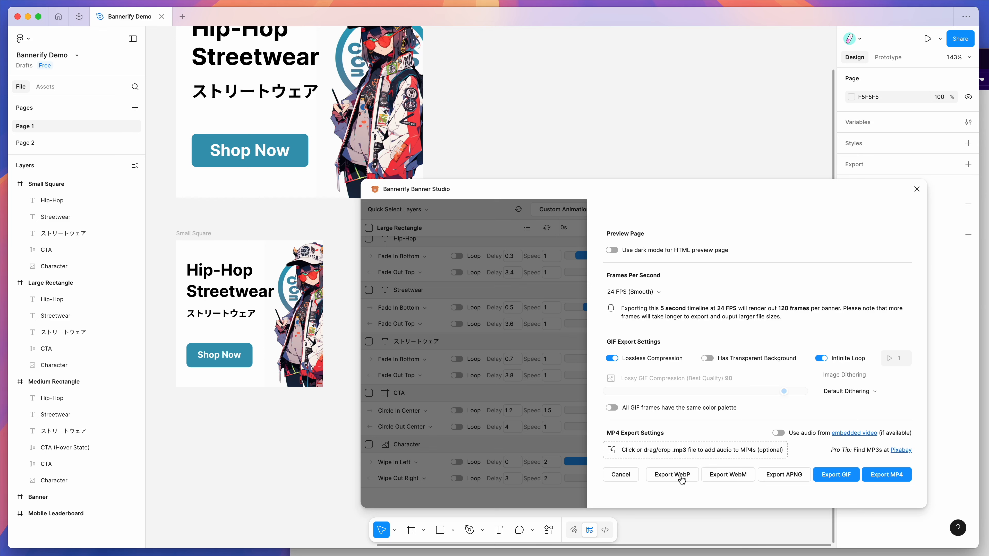
{"action": "left_click", "coordinate": [558, 386]}
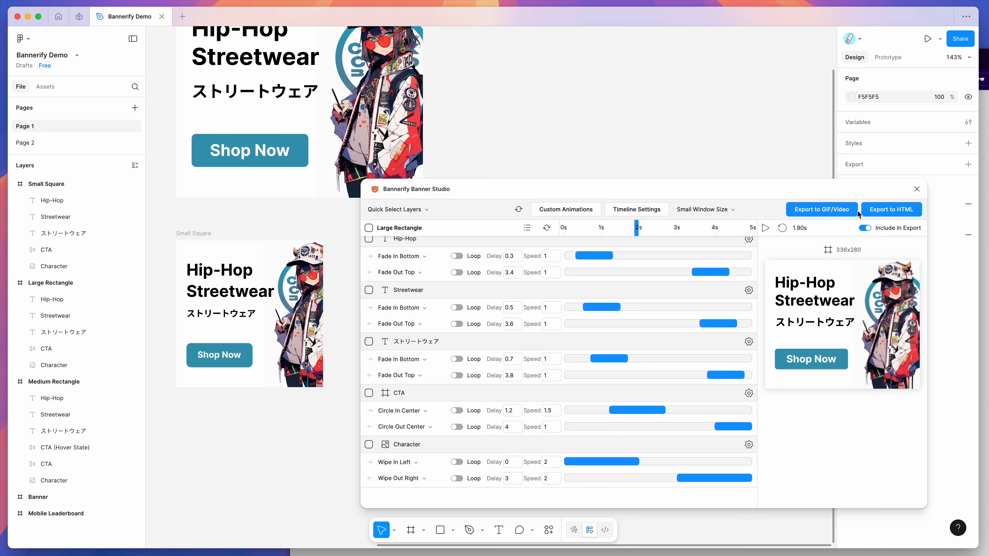
{"action": "left_click", "coordinate": [821, 211]}
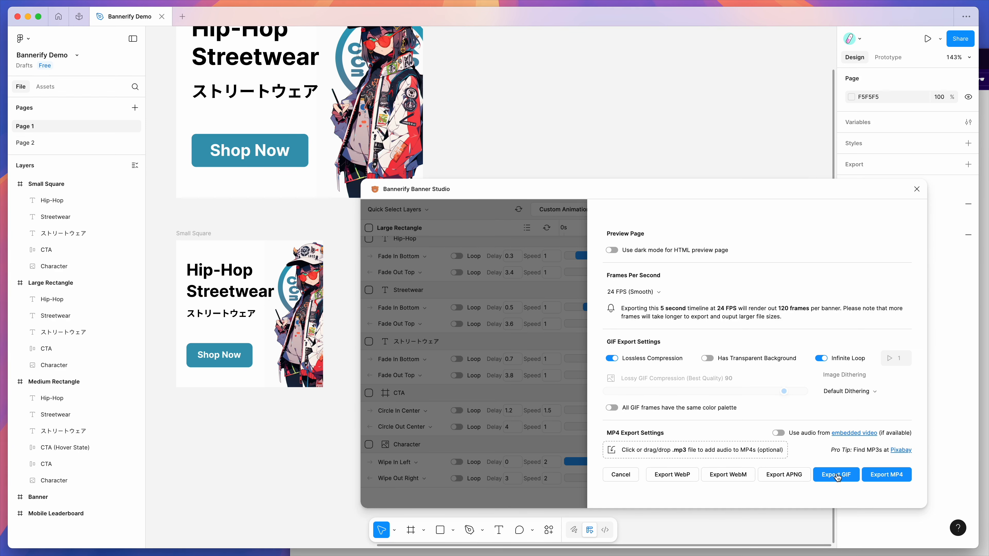
Watch the exported banners again in Brave, return to Figma and close the export settings
{"action": "key", "text": "super+Tab"}
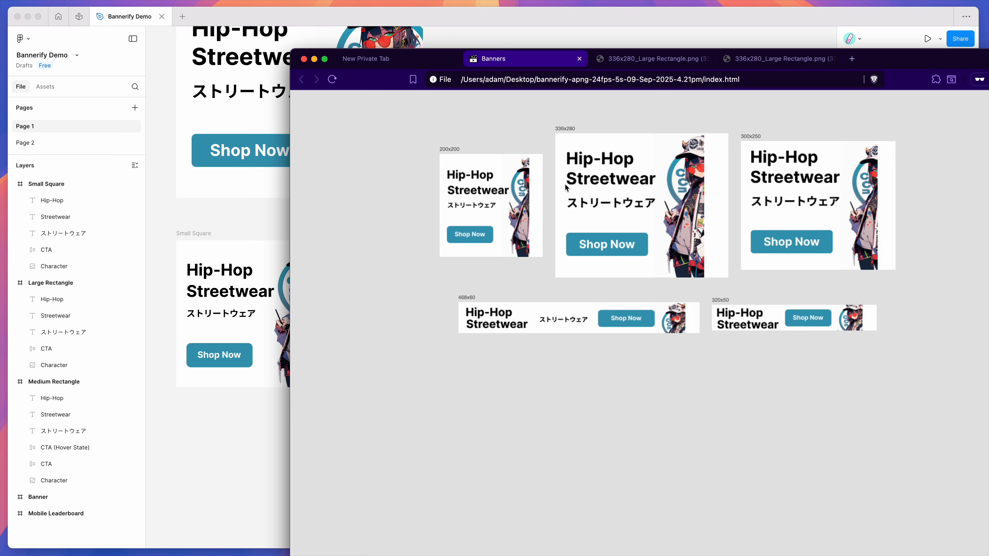
{"action": "left_click", "coordinate": [261, 419]}
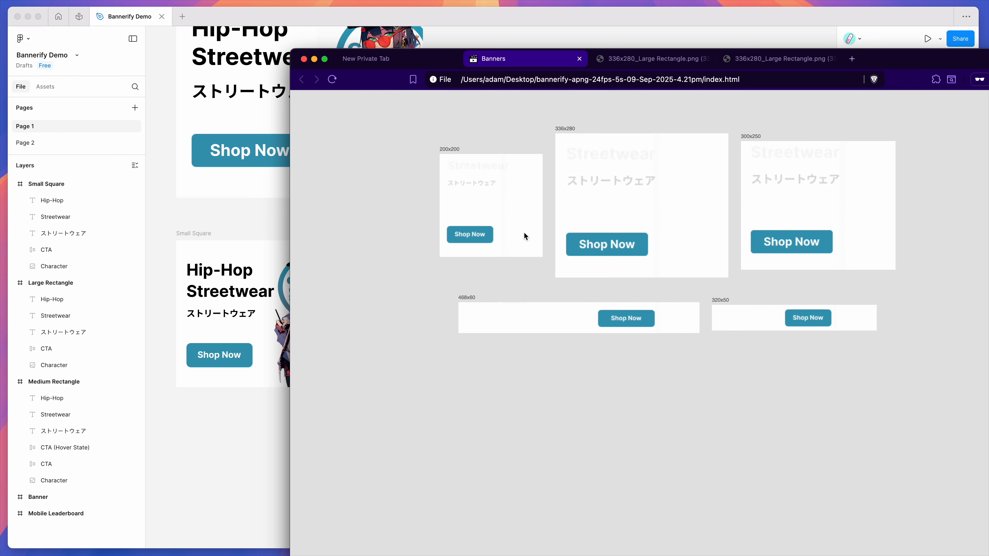
{"action": "left_click", "coordinate": [235, 462]}
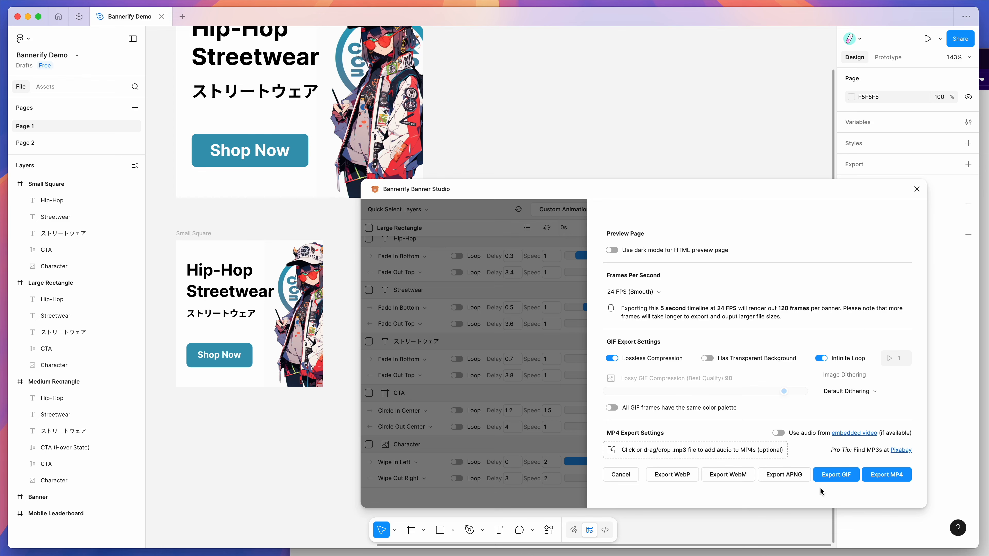
{"action": "left_click", "coordinate": [550, 343]}
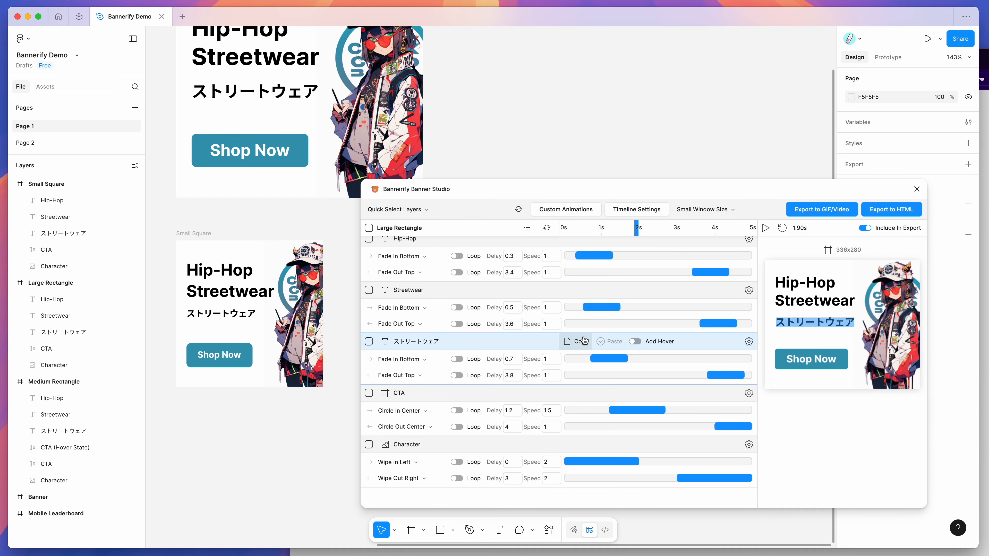
Bring up the Small Square banner's timeline in Bannerify and look over the GIF/video export settings before closing them
{"action": "scroll", "coordinate": [584, 341], "scroll_direction": "up", "scroll_amount": 8}
{"action": "left_click", "coordinate": [821, 210]}
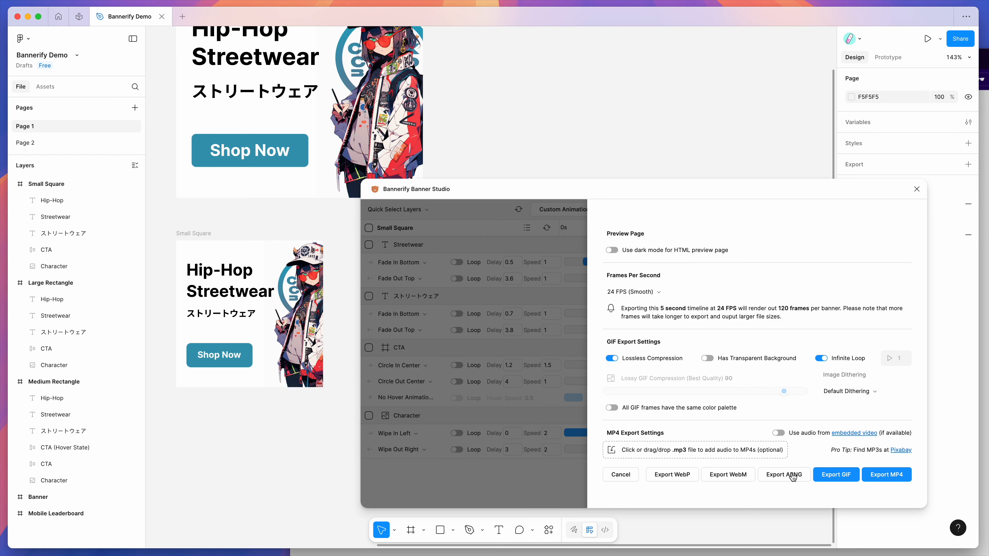
{"action": "left_click", "coordinate": [570, 494]}
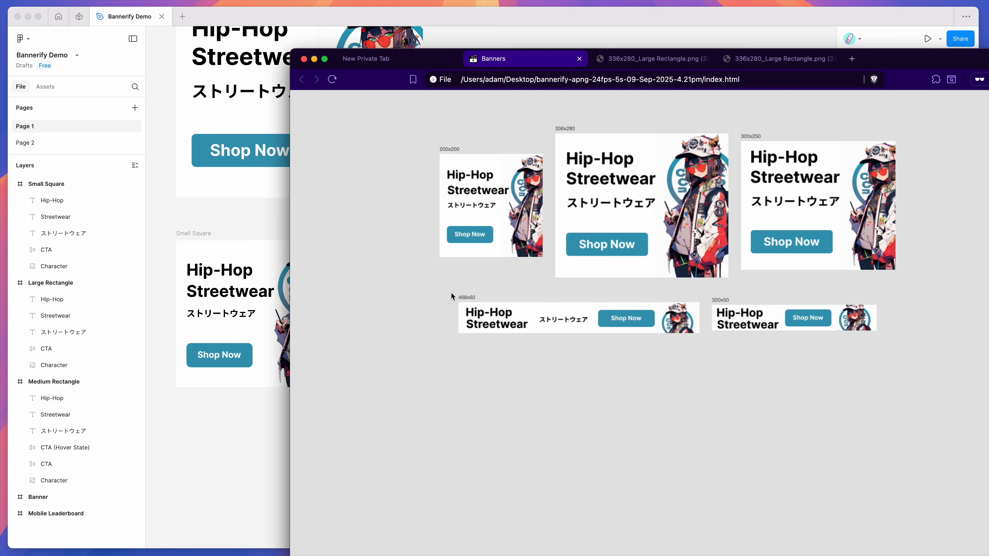
Return from the Brave preview to Figma, view the APNG export option once more and close the export settings
{"action": "left_click", "coordinate": [259, 442]}
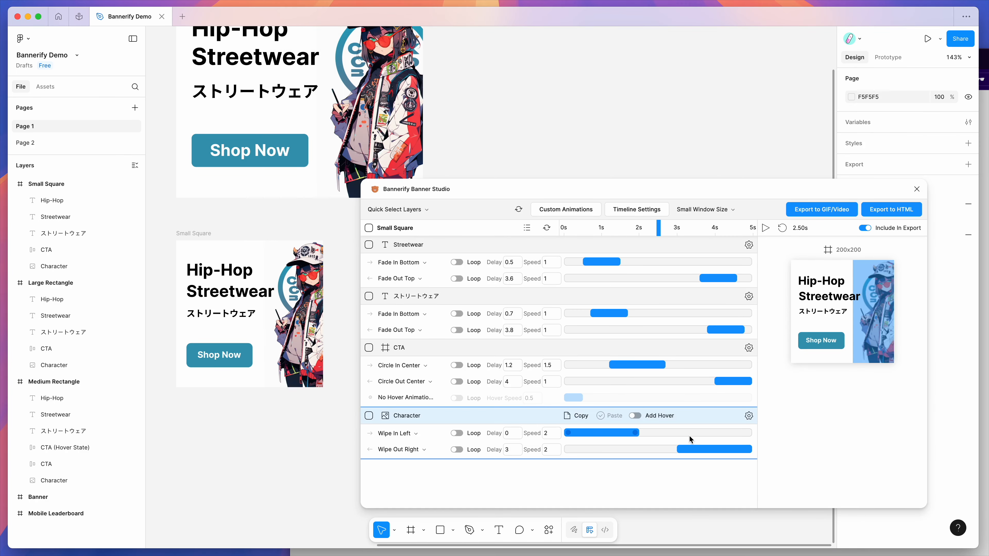
{"action": "left_click", "coordinate": [817, 211]}
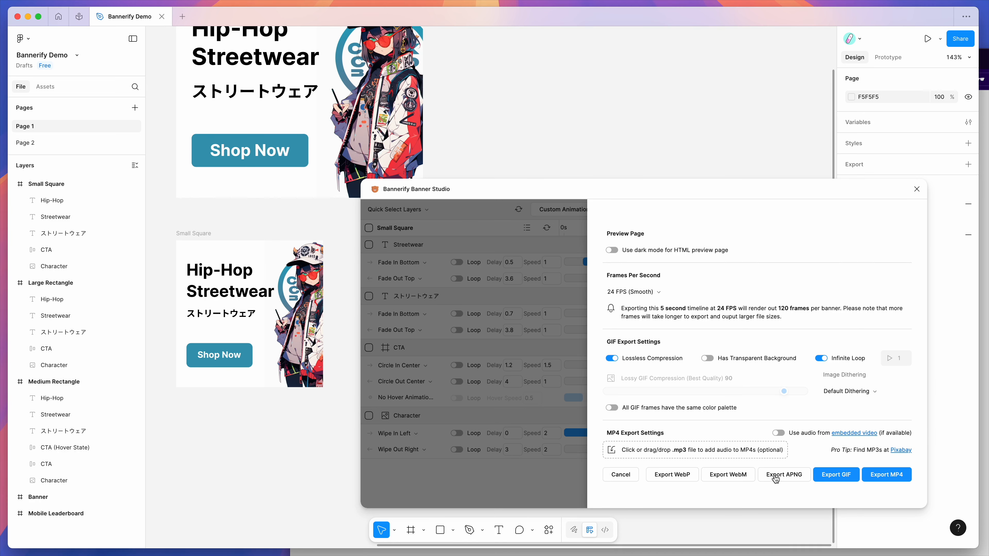
{"action": "left_click", "coordinate": [559, 486]}
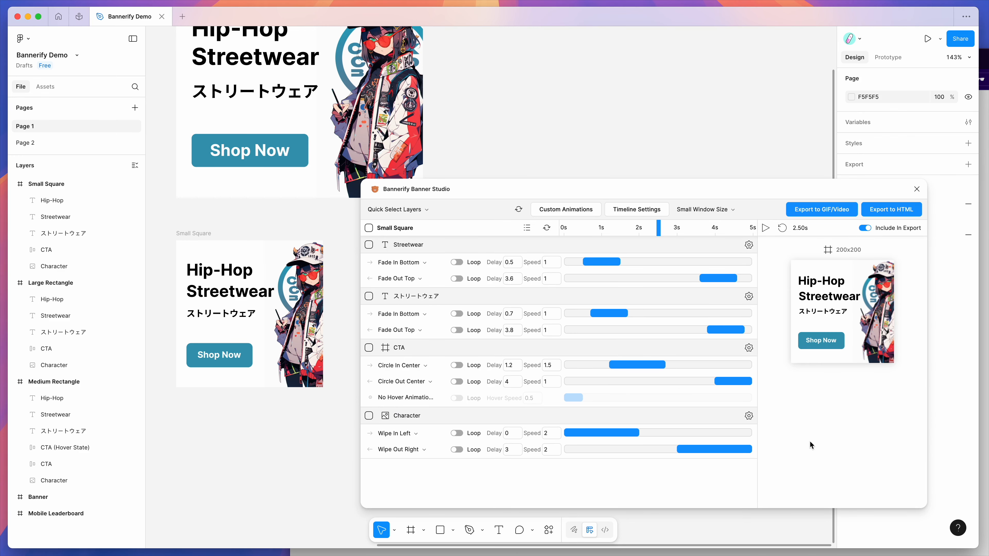